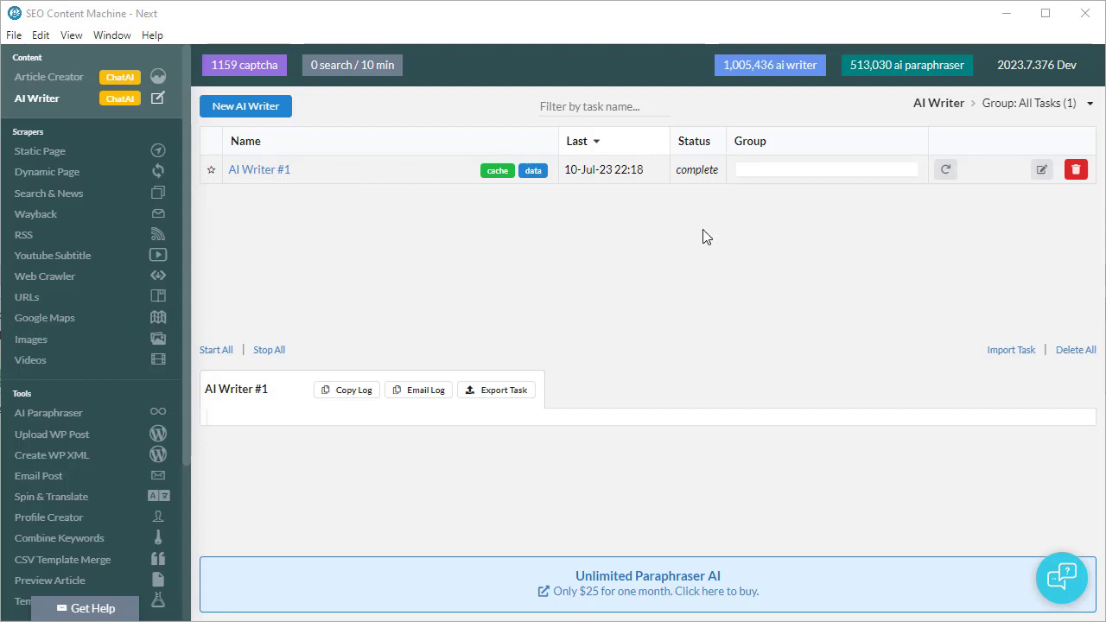
Review the article keywords in the AI Writer #1 task's settings and return to the AI Writer task list.
{"action": "left_click", "coordinate": [1042, 170]}
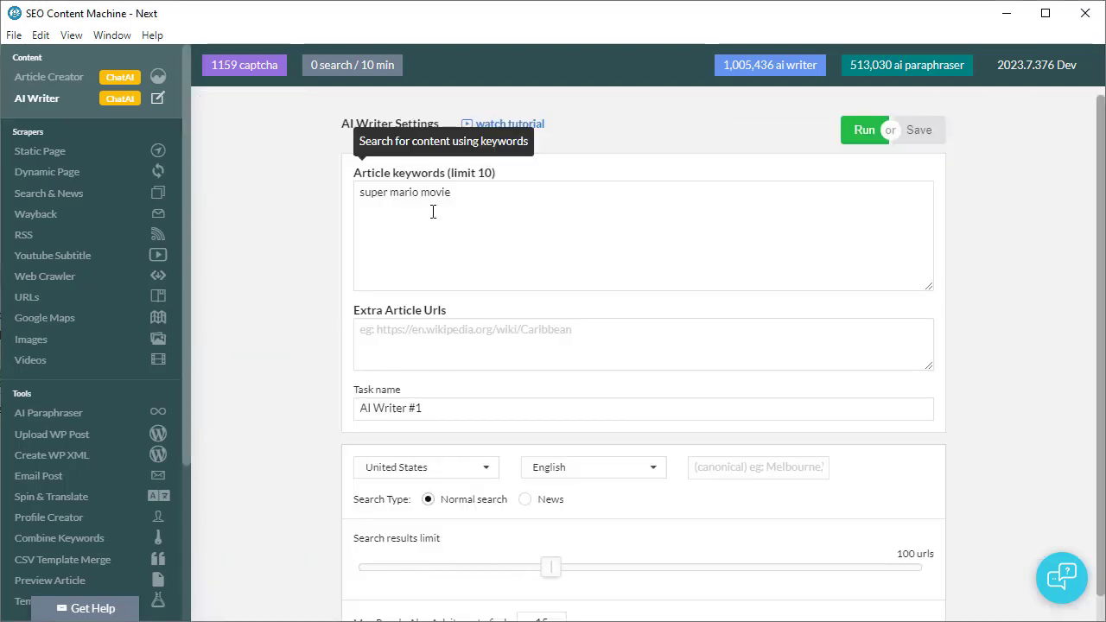
{"action": "left_click", "coordinate": [488, 211]}
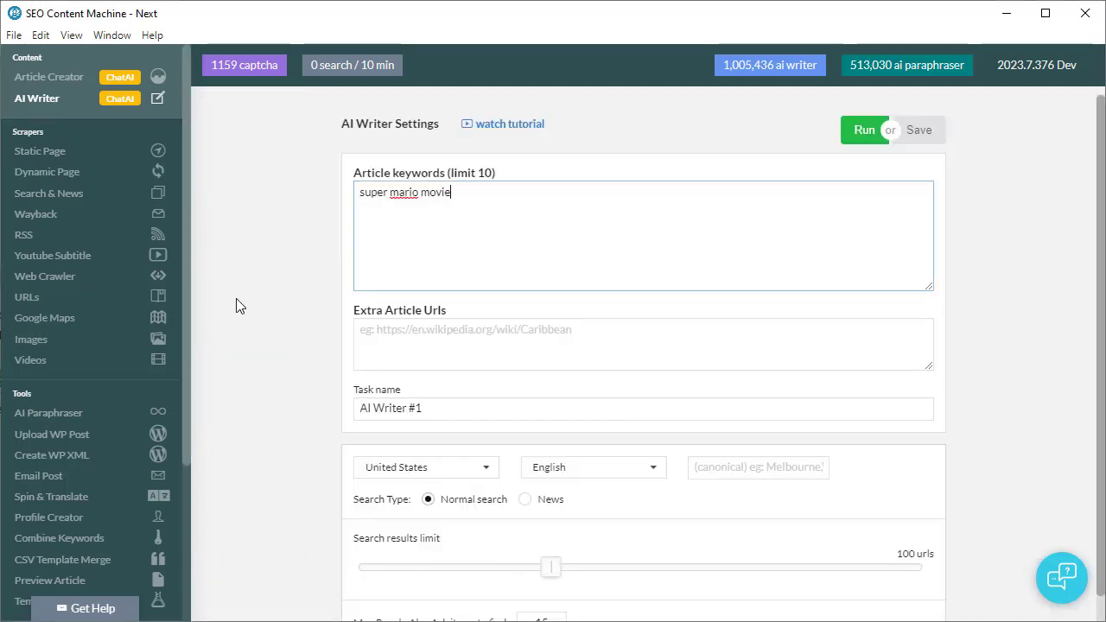
{"action": "scroll", "coordinate": [249, 287], "scroll_direction": "down", "scroll_amount": 1}
{"action": "left_click", "coordinate": [39, 97]}
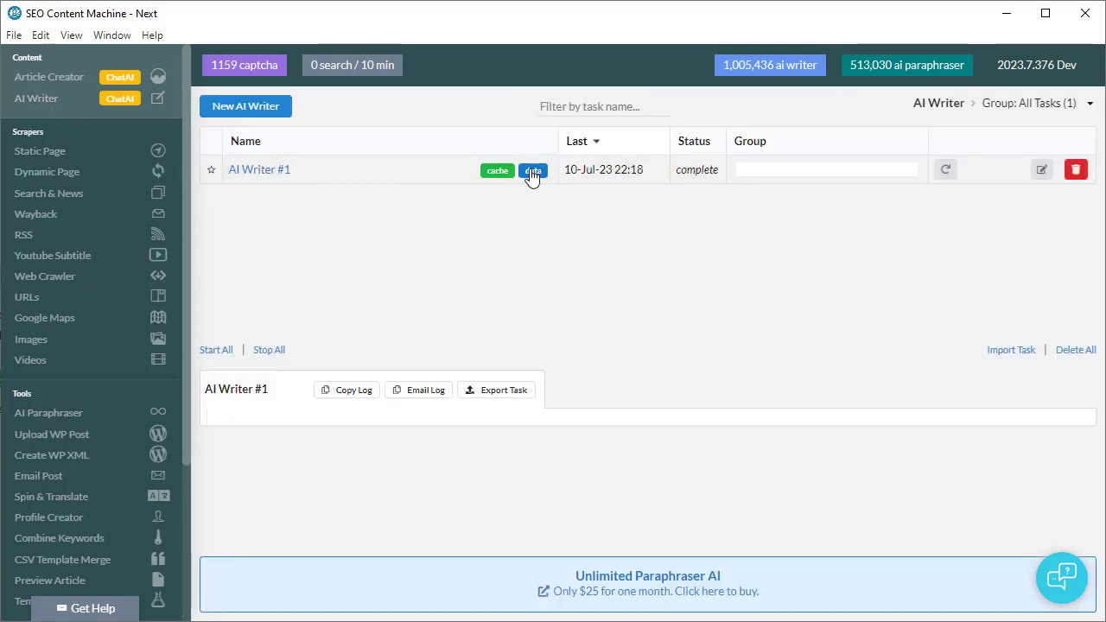
Open the AI Writer #1 task's article in the article editor.
{"action": "left_click", "coordinate": [662, 181]}
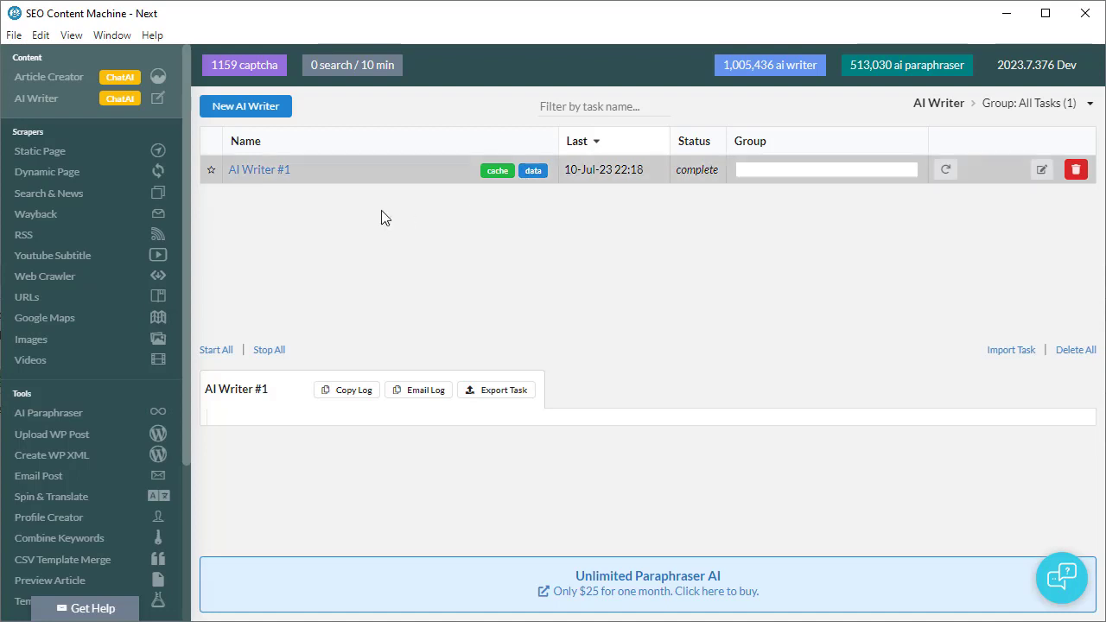
{"action": "left_click", "coordinate": [265, 175]}
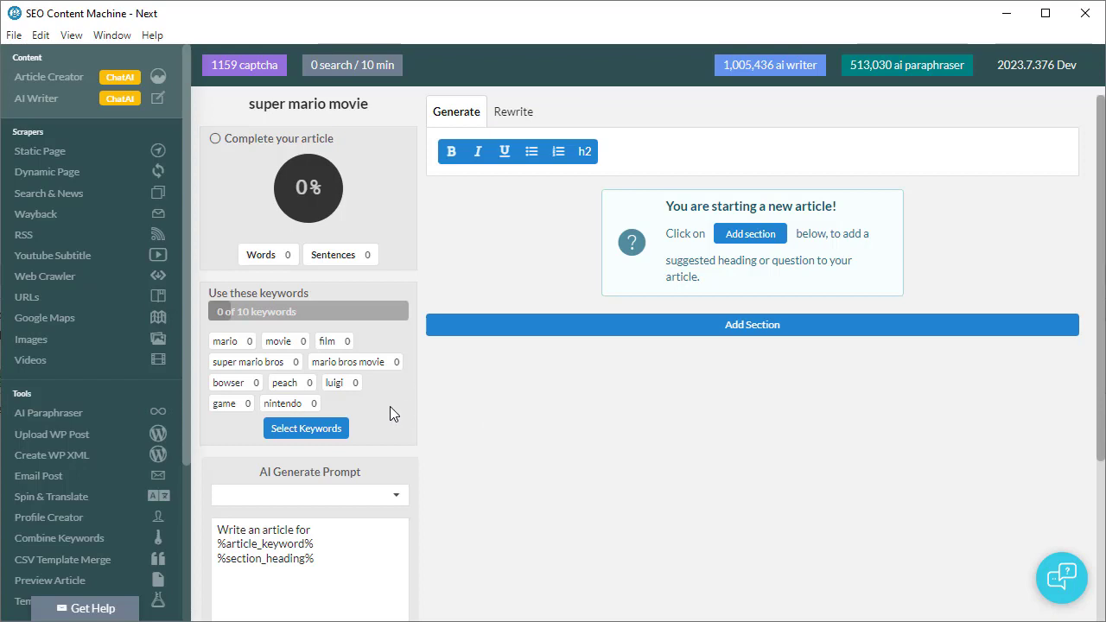
Examine the default AI Generate Prompt and compare its article keyword and section heading placeholders with the article title.
{"action": "scroll", "coordinate": [389, 410], "scroll_direction": "down", "scroll_amount": 3}
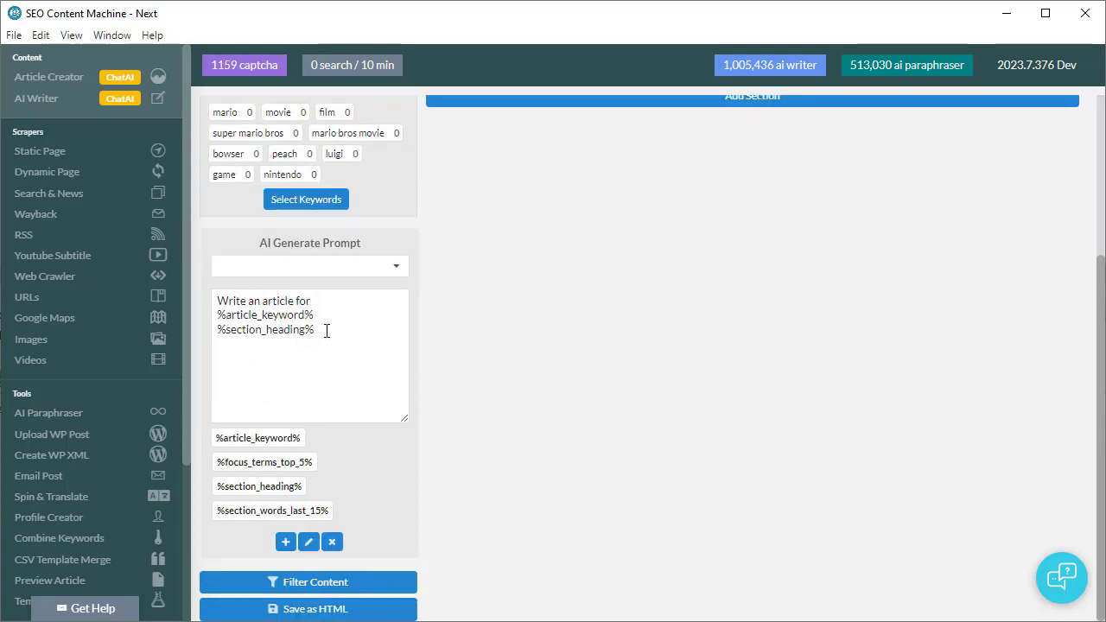
{"action": "left_click_drag", "start_coordinate": [318, 330], "coordinate": [193, 307]}
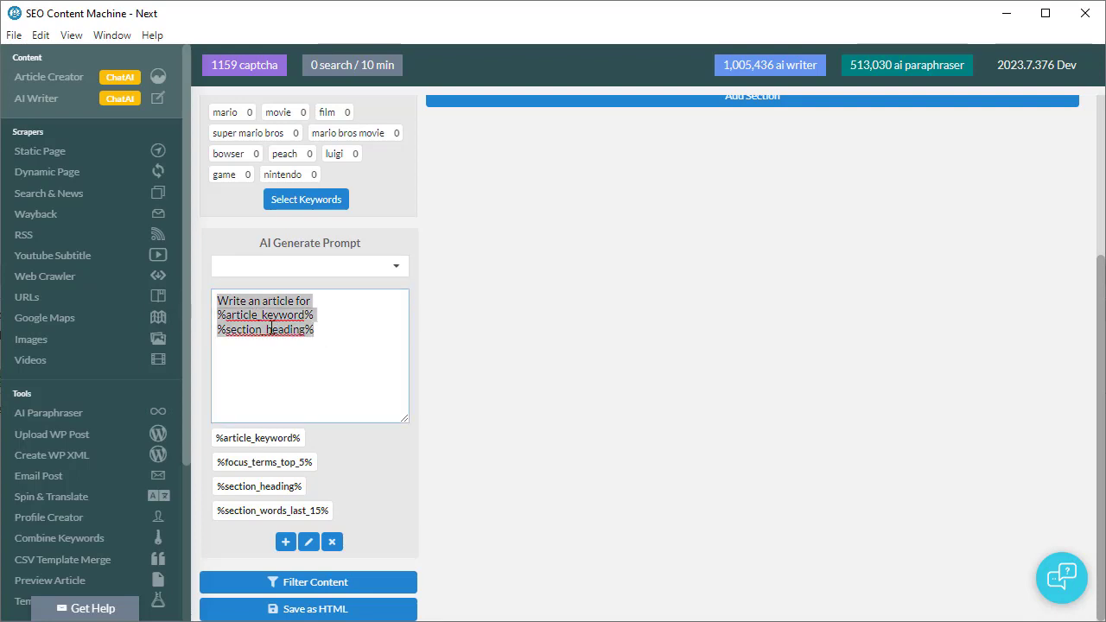
{"action": "scroll", "coordinate": [359, 443], "scroll_direction": "up", "scroll_amount": 3}
{"action": "left_click_drag", "start_coordinate": [248, 104], "coordinate": [386, 117]}
{"action": "double_click", "coordinate": [234, 562]}
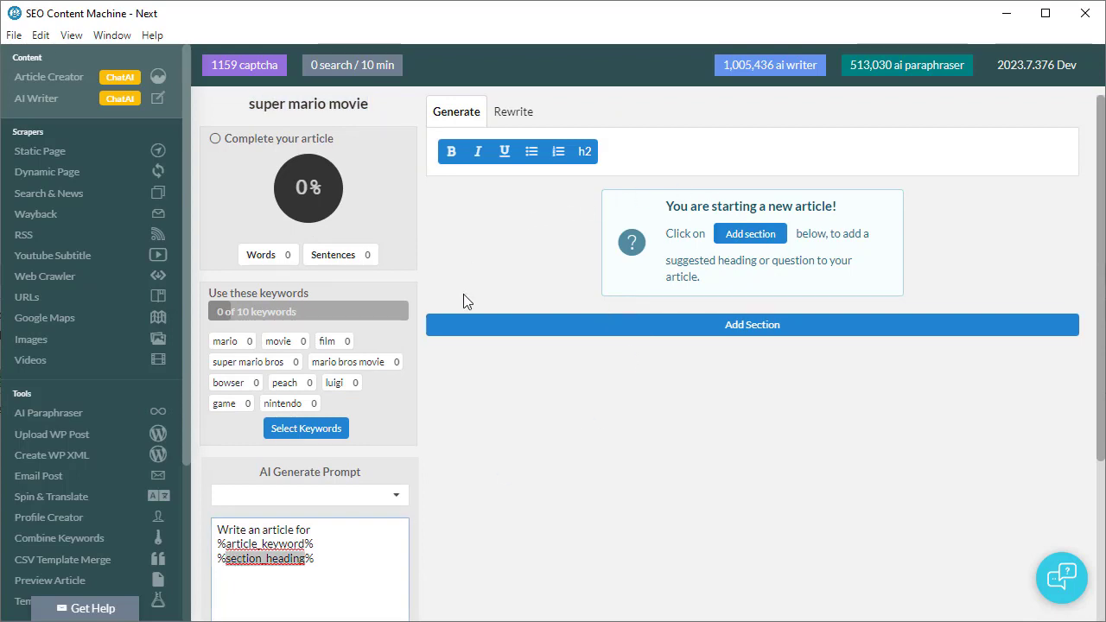
{"action": "scroll", "coordinate": [466, 509], "scroll_direction": "down", "scroll_amount": 3}
{"action": "left_click", "coordinate": [373, 346]}
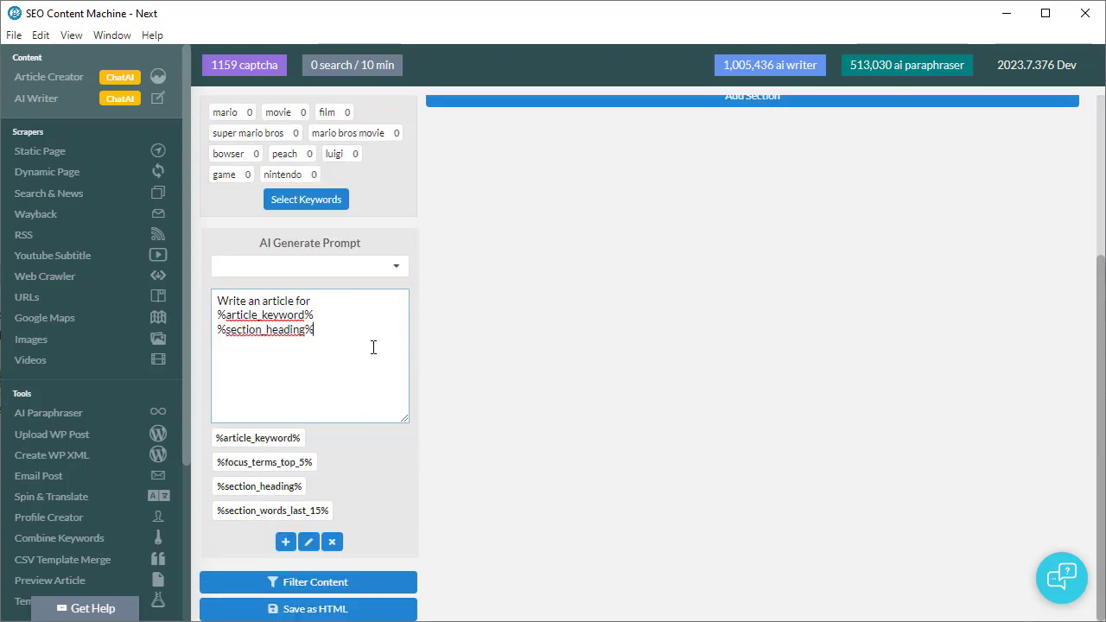
Load the default prompt "Give me a list of topic ideas to write about %article_keyword% %section_heading%" as the AI Generate Prompt.
{"action": "left_click", "coordinate": [394, 270]}
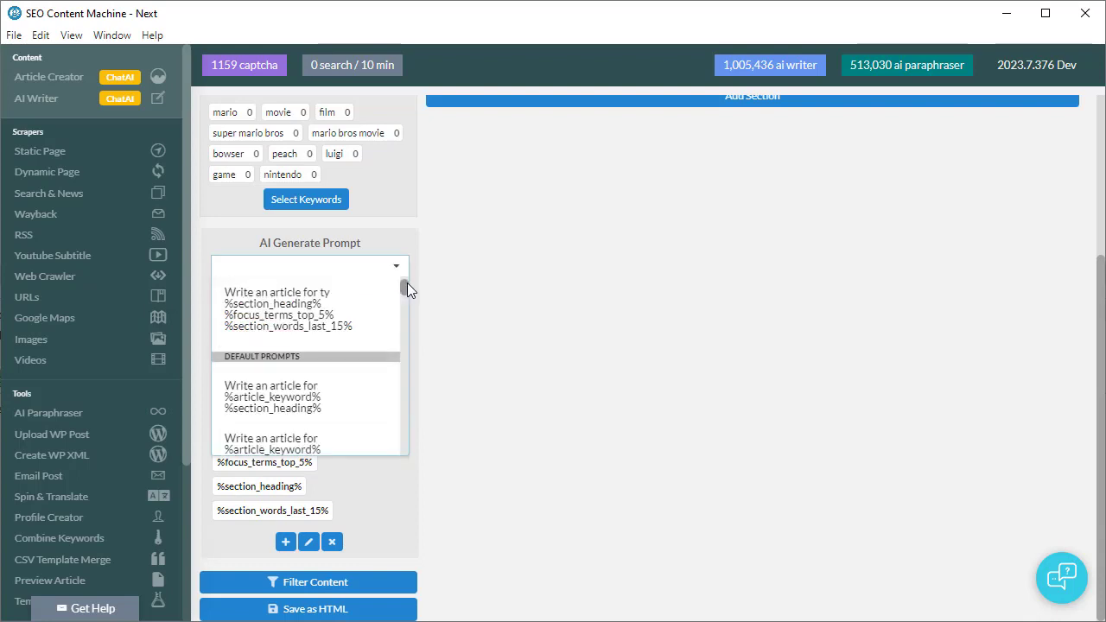
{"action": "left_click_drag", "start_coordinate": [407, 283], "coordinate": [397, 411]}
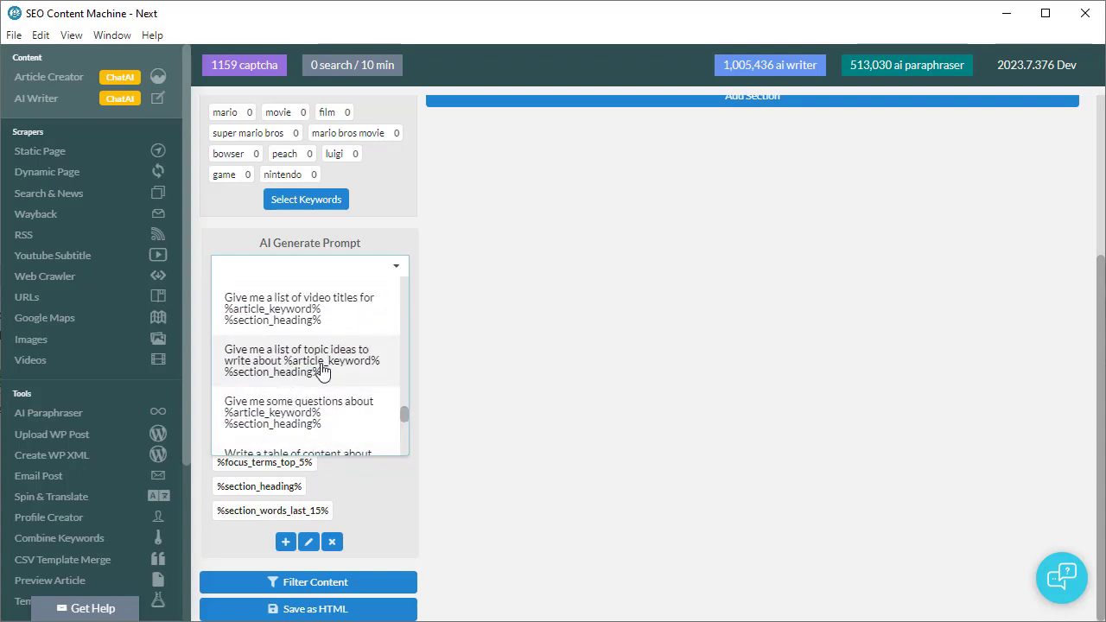
{"action": "left_click", "coordinate": [322, 370]}
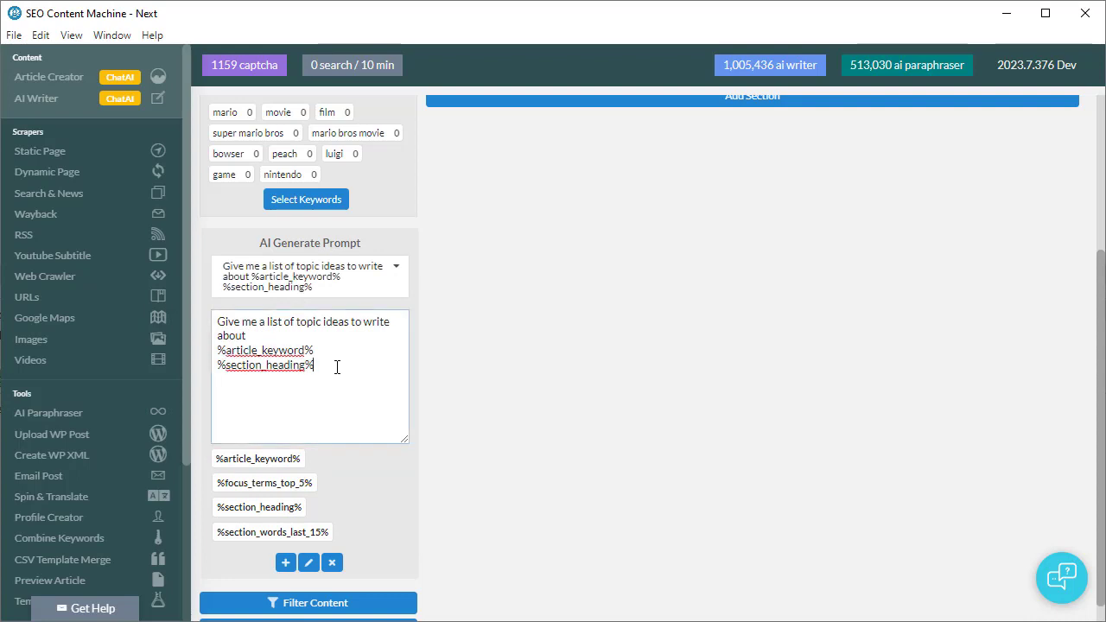
{"action": "left_click_drag", "start_coordinate": [336, 366], "coordinate": [207, 323]}
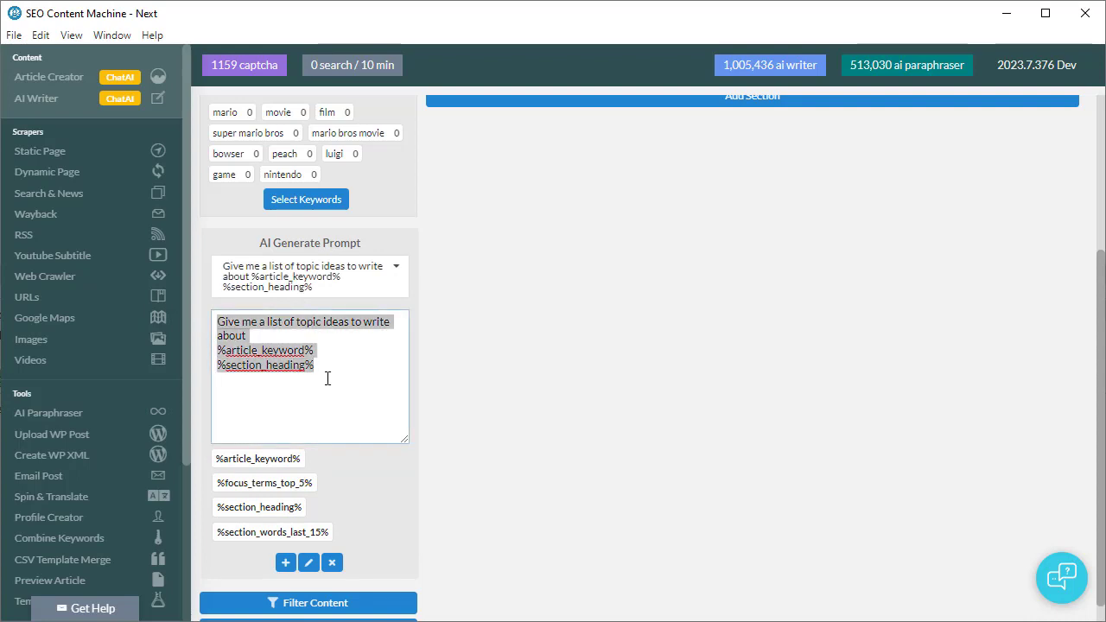
Load the default prompt "Write an article for %article_keyword% %section_heading%" and look over the saved user prompts.
{"action": "left_click", "coordinate": [394, 284]}
{"action": "left_click_drag", "start_coordinate": [398, 429], "coordinate": [401, 298]}
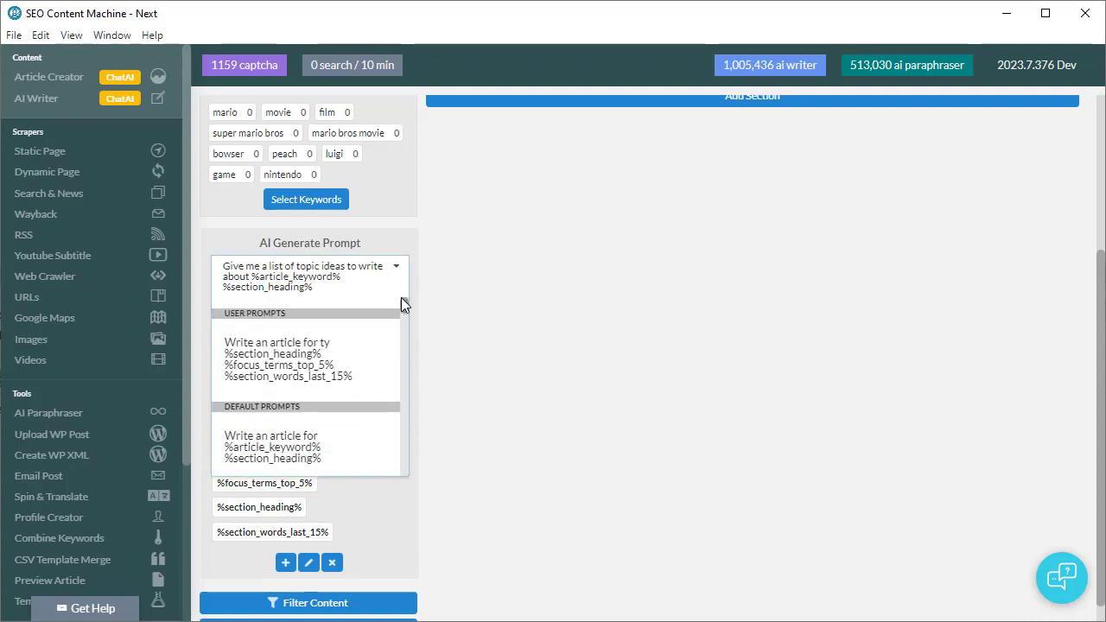
{"action": "left_click", "coordinate": [273, 456]}
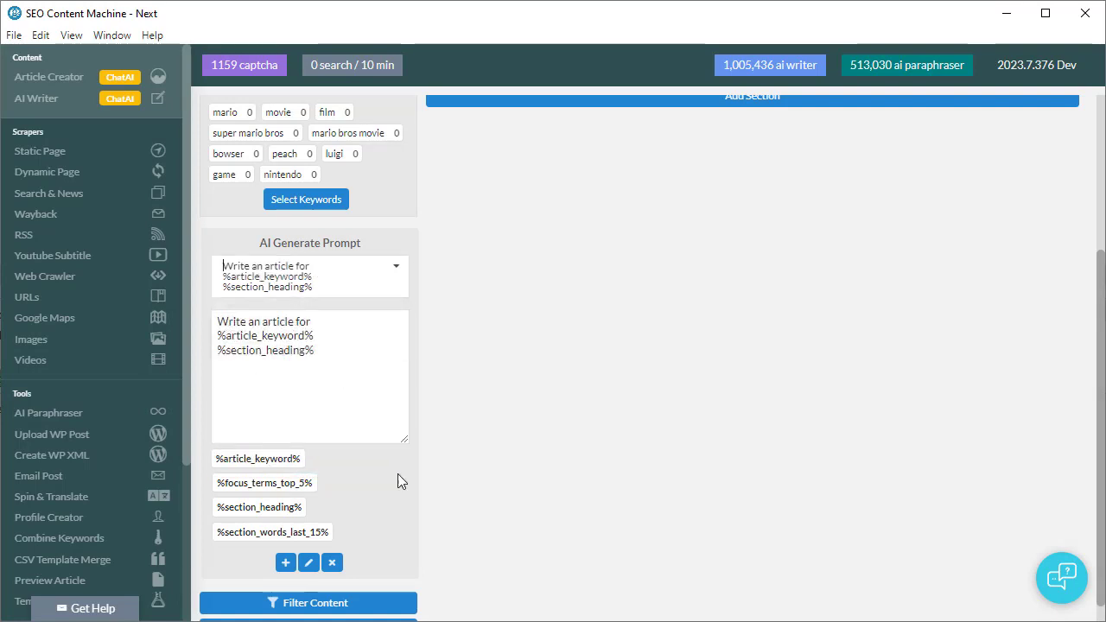
{"action": "left_click", "coordinate": [393, 281]}
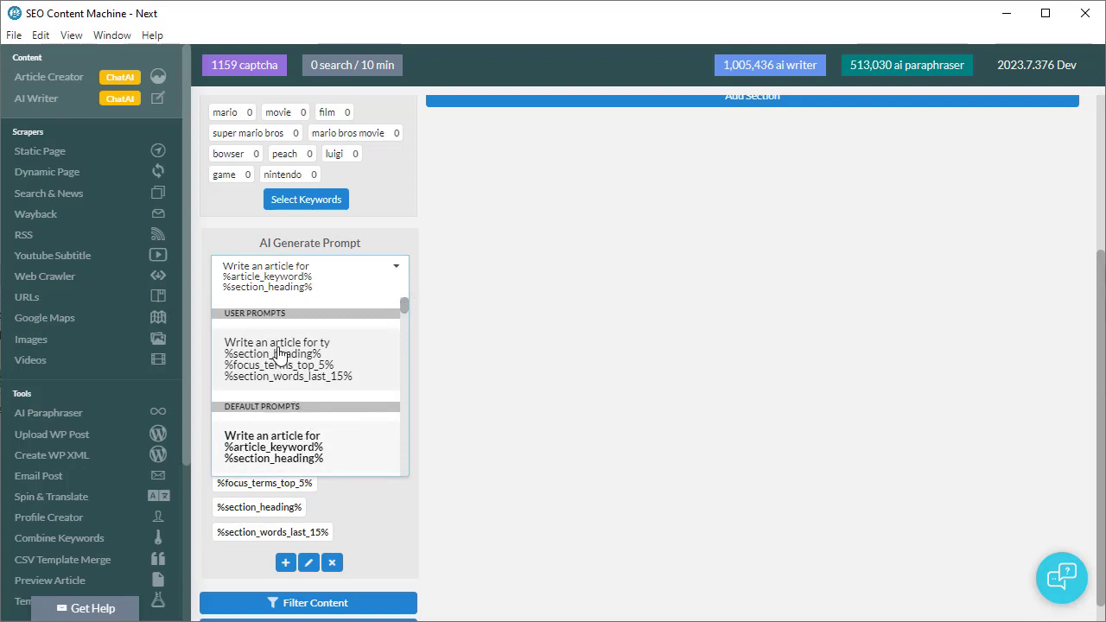
{"action": "left_click", "coordinate": [360, 519]}
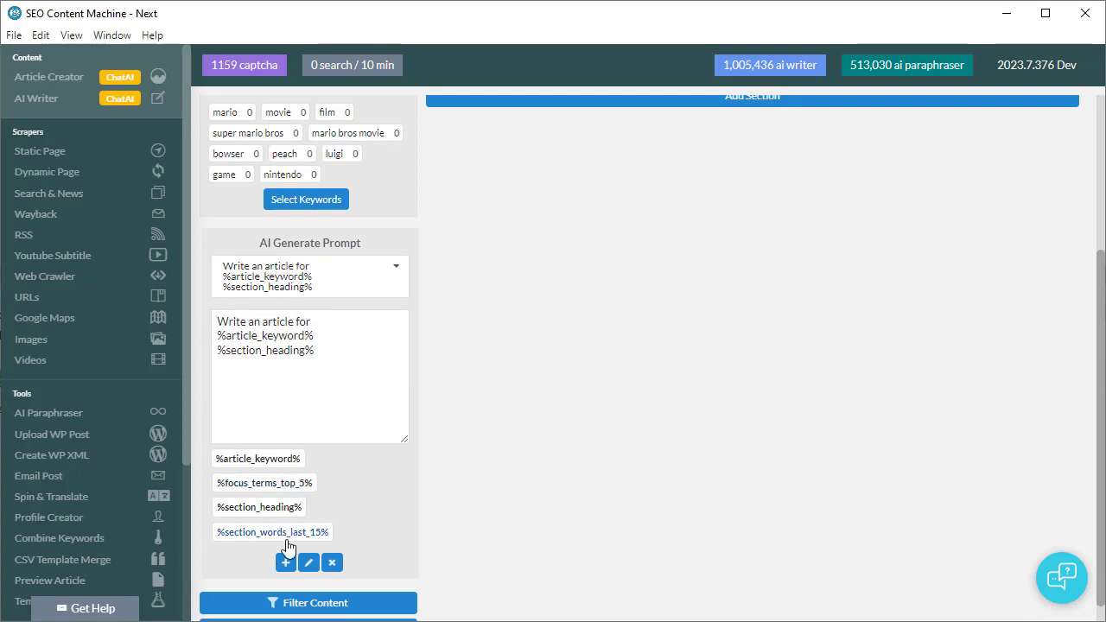
Create and save a new user prompt containing %focus_terms_top_5% on two lines.
{"action": "left_click", "coordinate": [286, 563]}
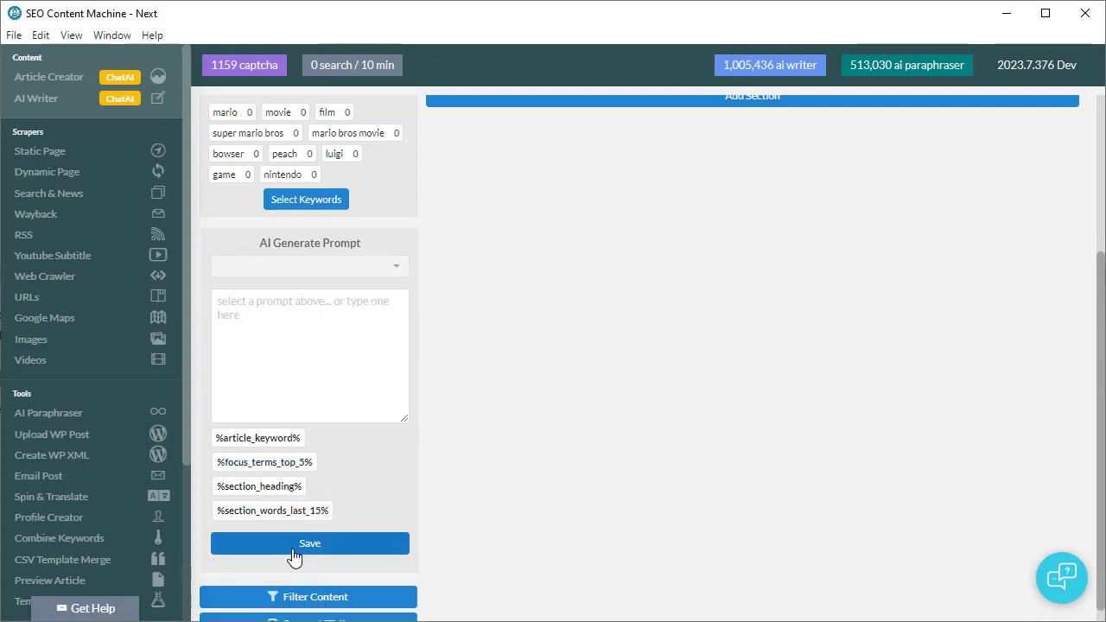
{"action": "left_click", "coordinate": [286, 440]}
{"action": "left_click", "coordinate": [271, 463]}
{"action": "left_click", "coordinate": [285, 323]}
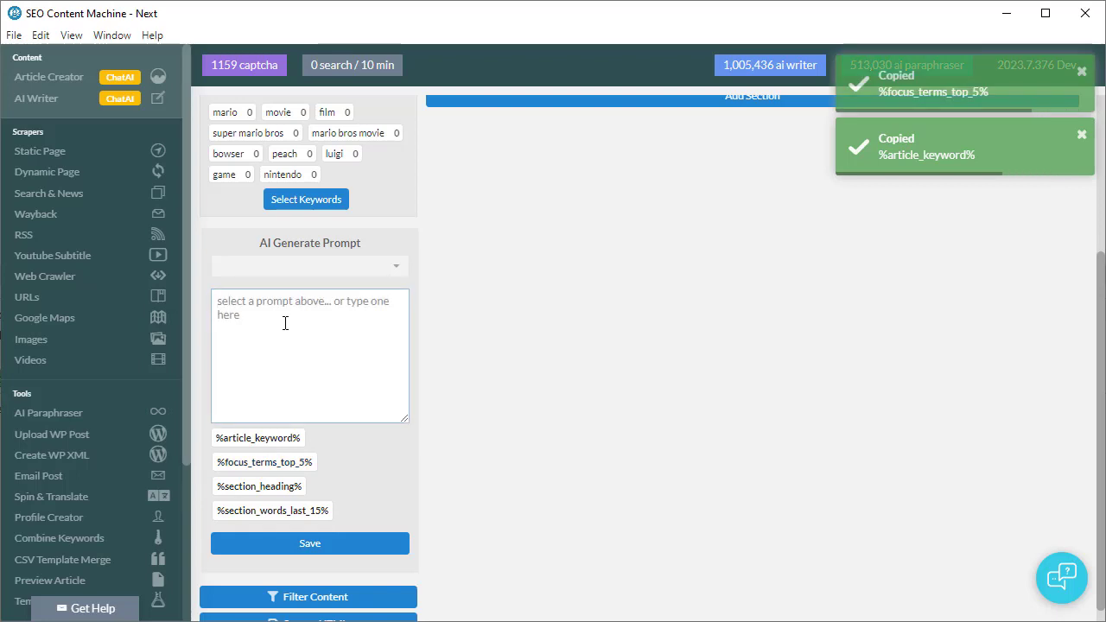
{"action": "key", "text": "ctrl+v"}
{"action": "key", "text": "Return"}
{"action": "key", "text": "ctrl+v"}
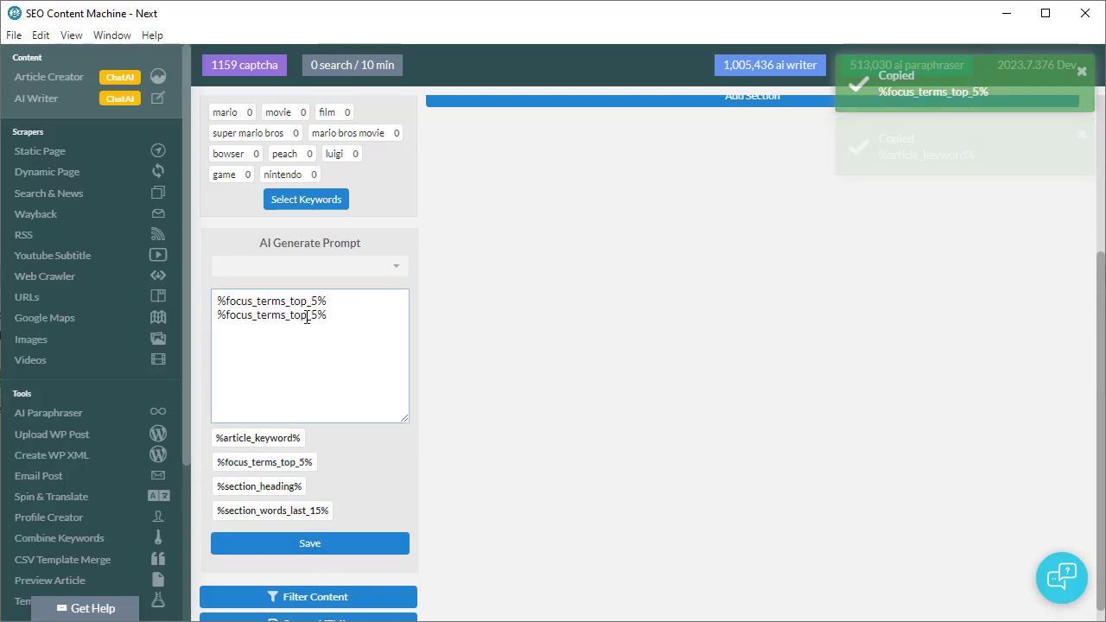
{"action": "left_click", "coordinate": [312, 543]}
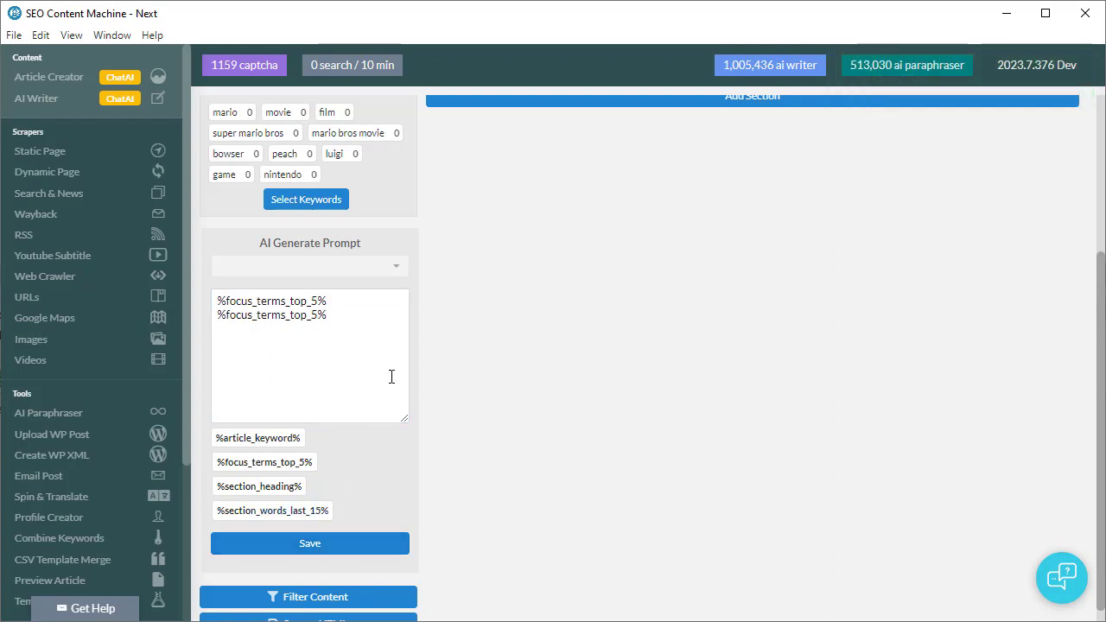
Load the user prompt "Write an article for ty", switch to the default "Write an article for %article_keyword% %section_heading%" prompt and try to edit it.
{"action": "left_click", "coordinate": [401, 279]}
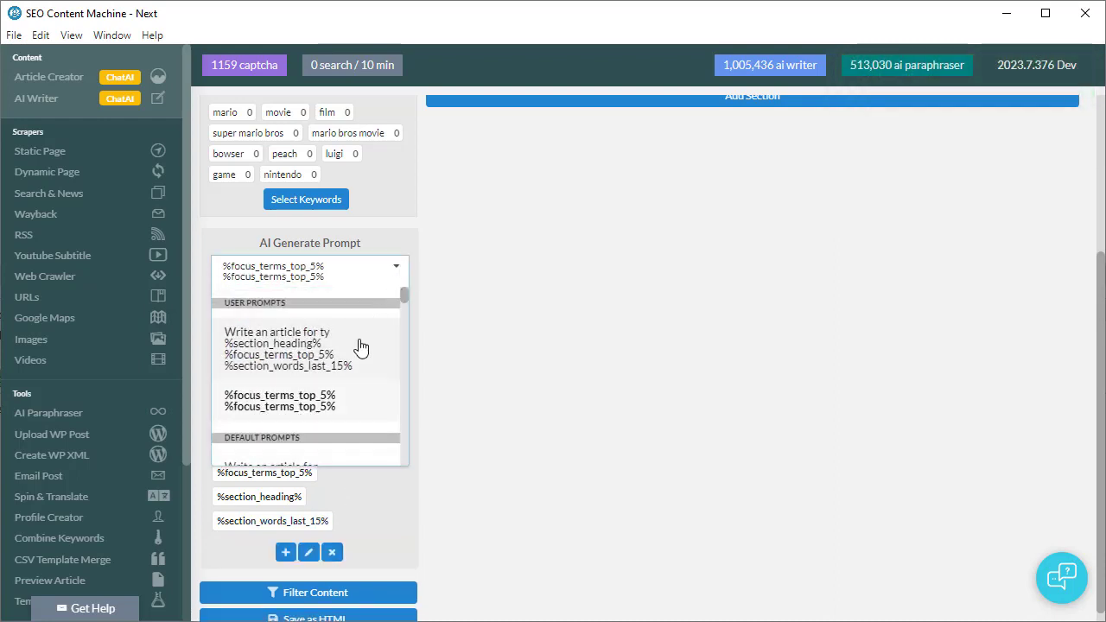
{"action": "left_click", "coordinate": [287, 363]}
{"action": "left_click", "coordinate": [392, 273]}
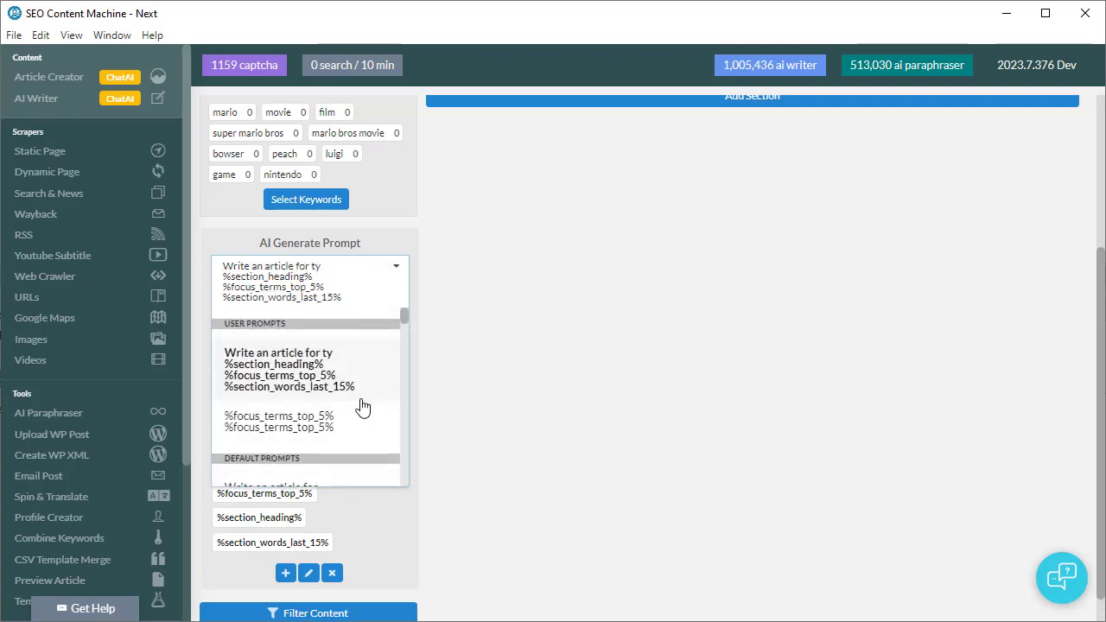
{"action": "scroll", "coordinate": [362, 407], "scroll_direction": "down", "scroll_amount": 3}
{"action": "left_click", "coordinate": [309, 341]}
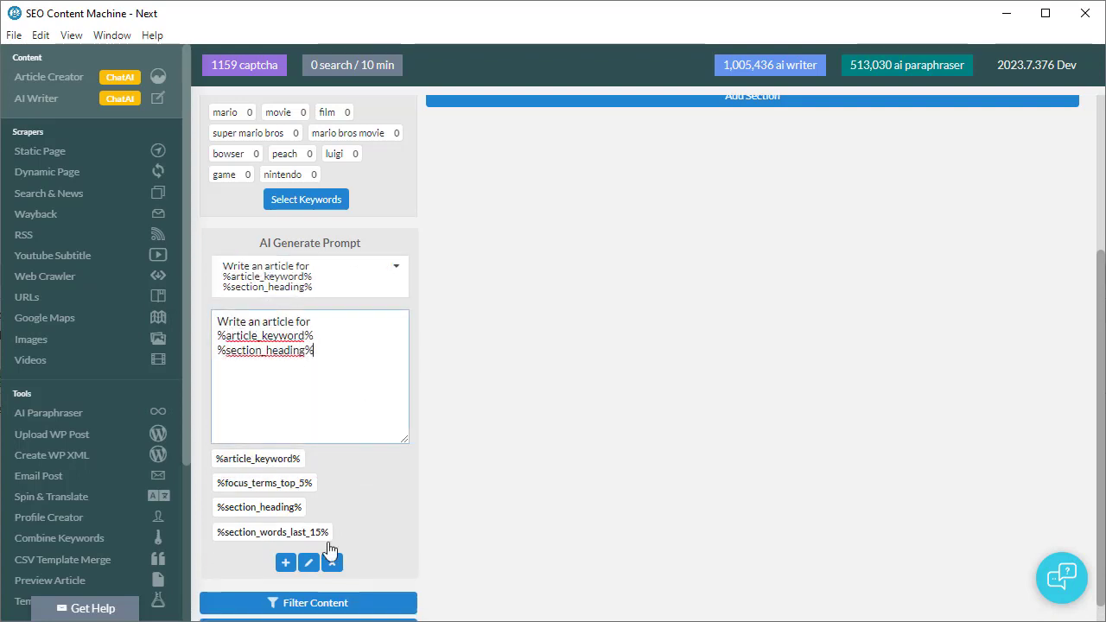
{"action": "left_click", "coordinate": [308, 562]}
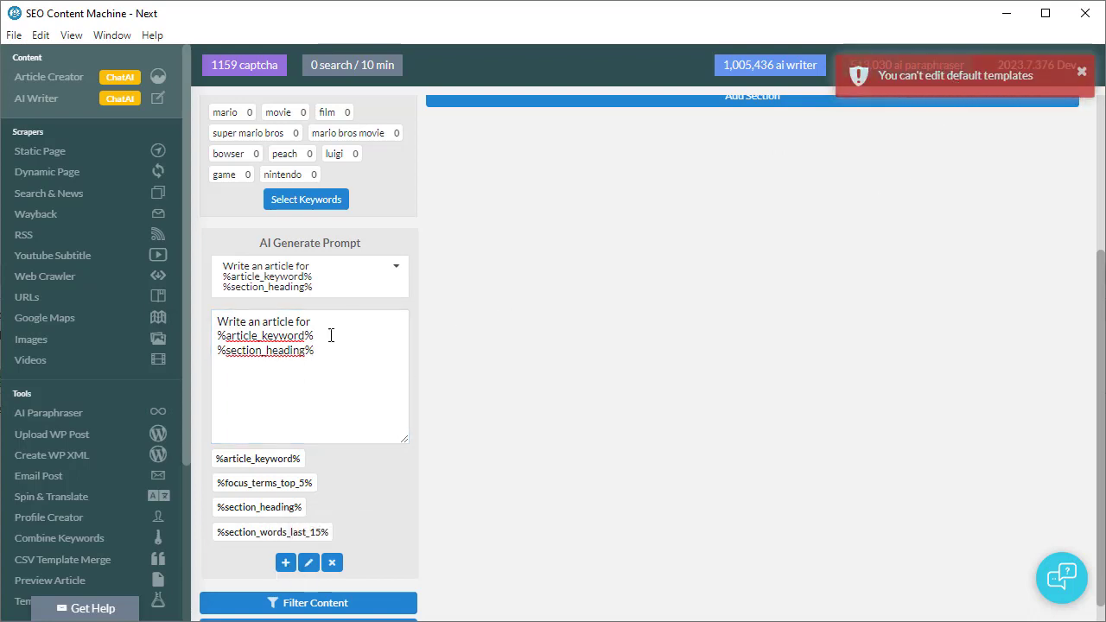
Copy the default prompt text "Write an article for %article_keyword% %section_heading%" into a new user prompt and save it.
{"action": "left_click_drag", "start_coordinate": [327, 354], "coordinate": [192, 308]}
{"action": "left_click", "coordinate": [396, 290]}
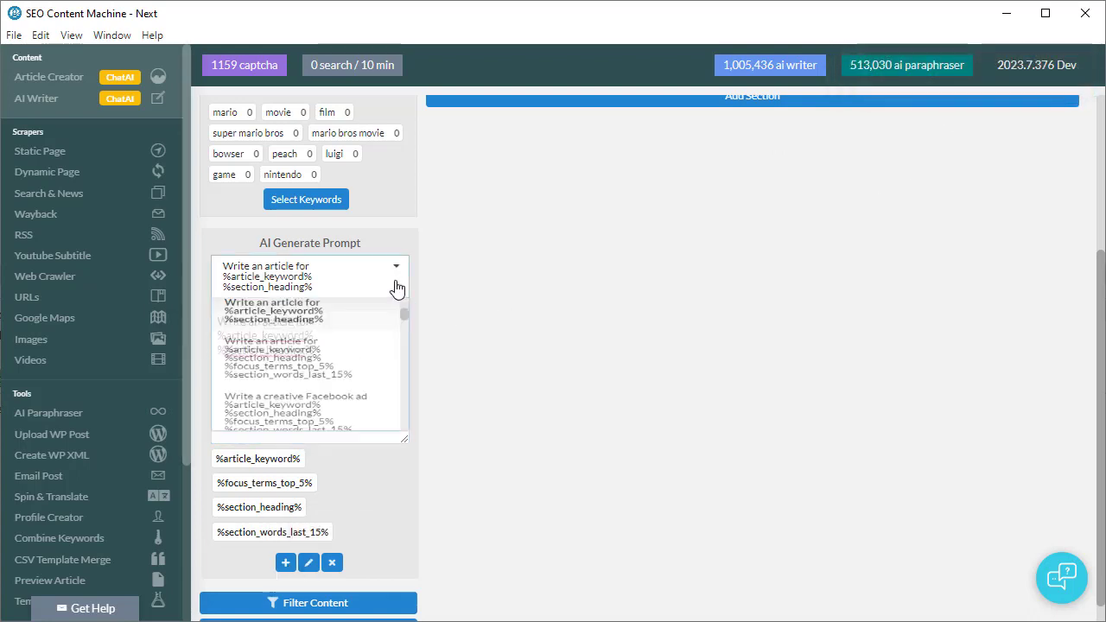
{"action": "left_click", "coordinate": [432, 462]}
{"action": "left_click", "coordinate": [286, 563]}
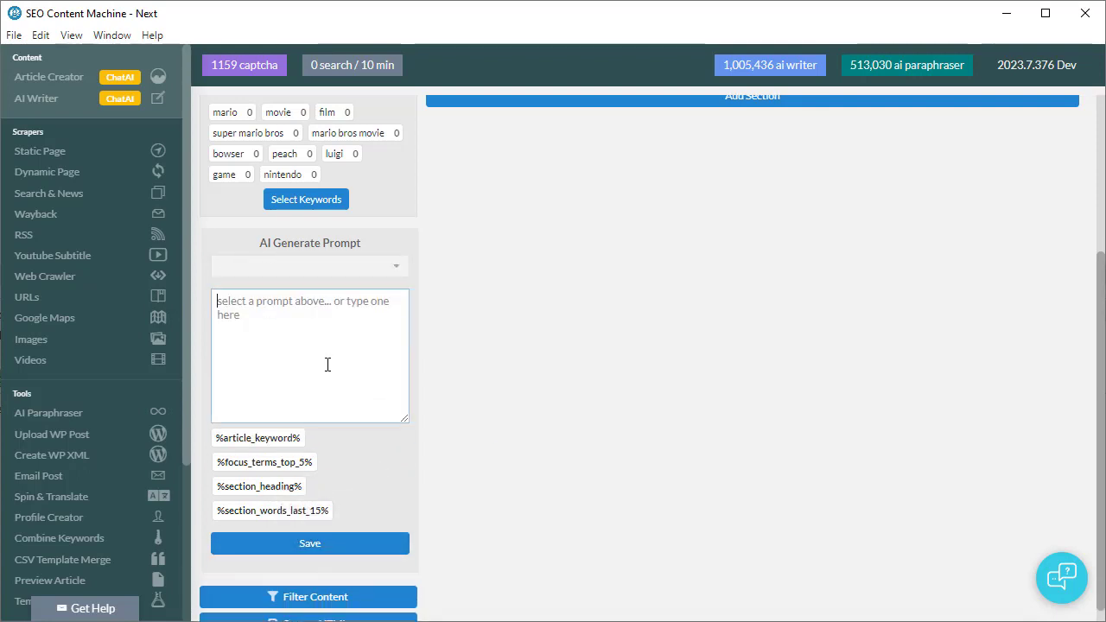
{"action": "key", "text": "ctrl+v"}
{"action": "left_click", "coordinate": [358, 539]}
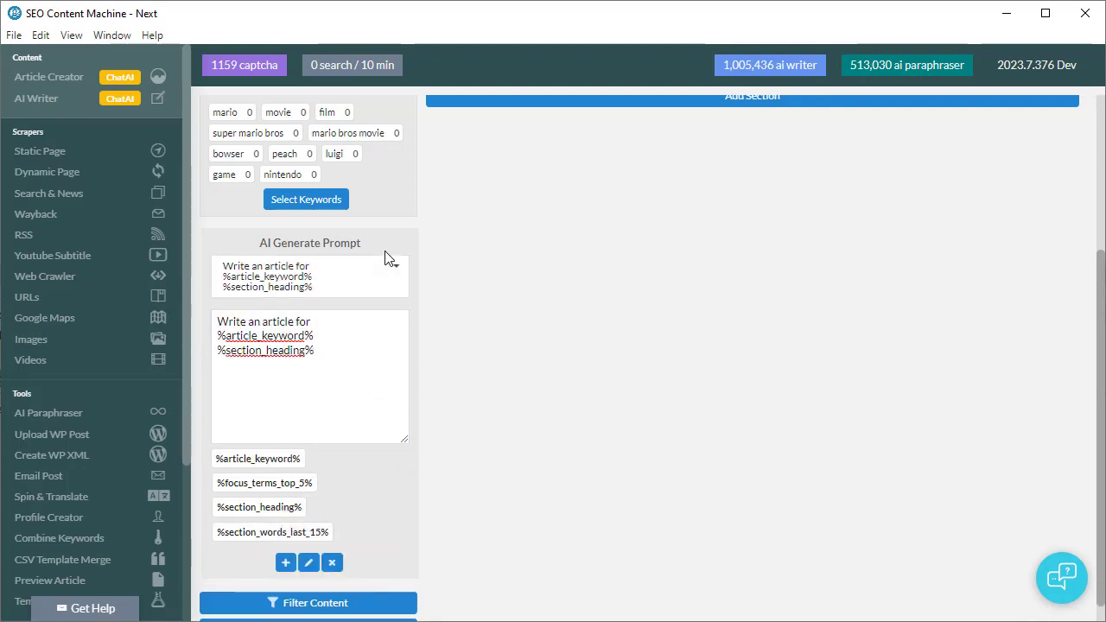
Delete the user prompts "Write an article for ty" and the doubled %focus_terms_top_5%.
{"action": "left_click", "coordinate": [400, 275]}
{"action": "scroll", "coordinate": [312, 380], "scroll_direction": "up", "scroll_amount": 2}
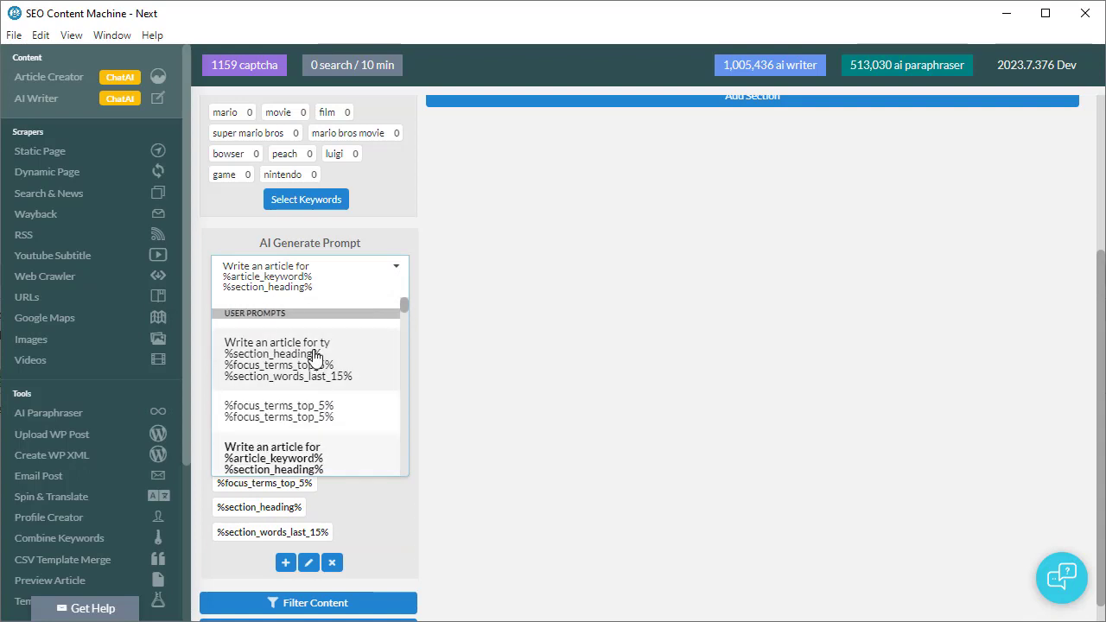
{"action": "left_click", "coordinate": [309, 358]}
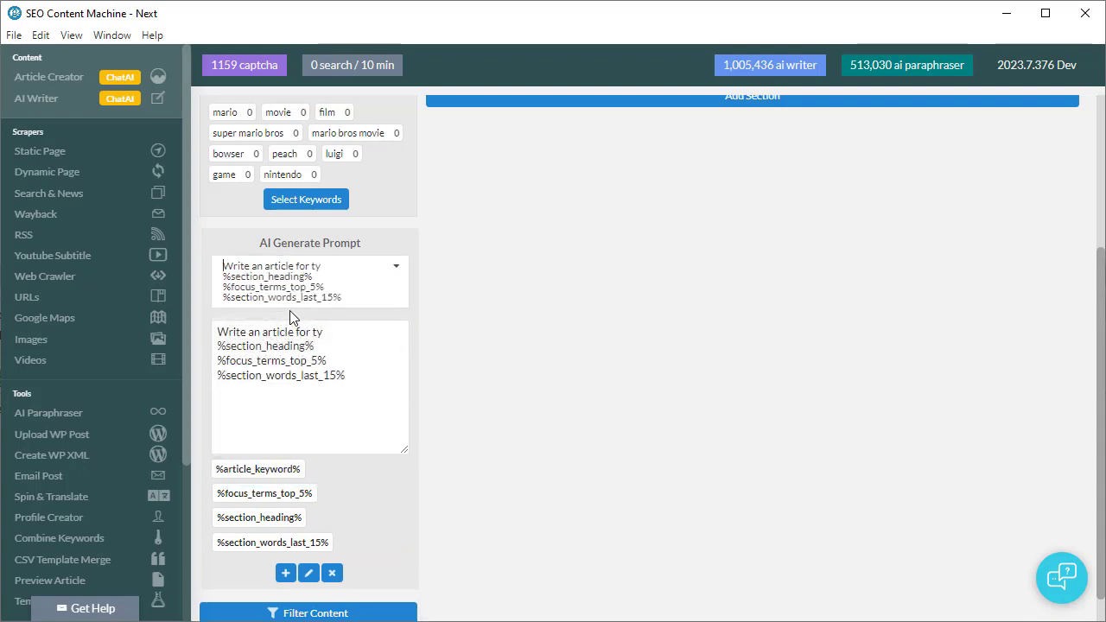
{"action": "left_click", "coordinate": [331, 573]}
{"action": "left_click", "coordinate": [331, 584]}
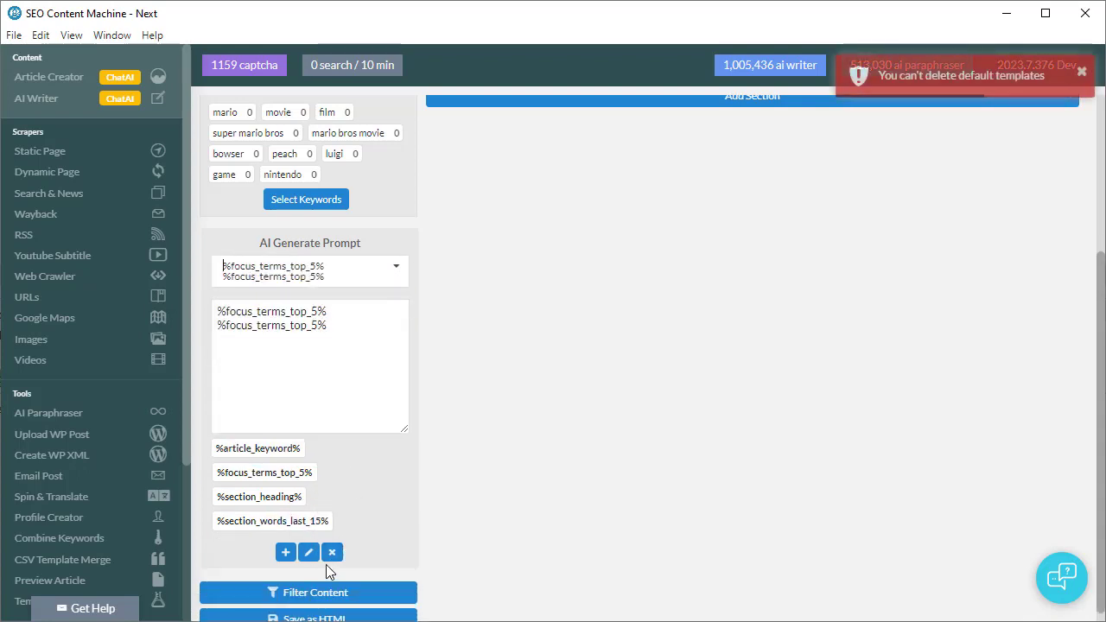
Delete the user prompt copy of "Write an article for %article_keyword% %section_heading%".
{"action": "left_click", "coordinate": [370, 316]}
{"action": "scroll", "coordinate": [316, 380], "scroll_direction": "up", "scroll_amount": 2}
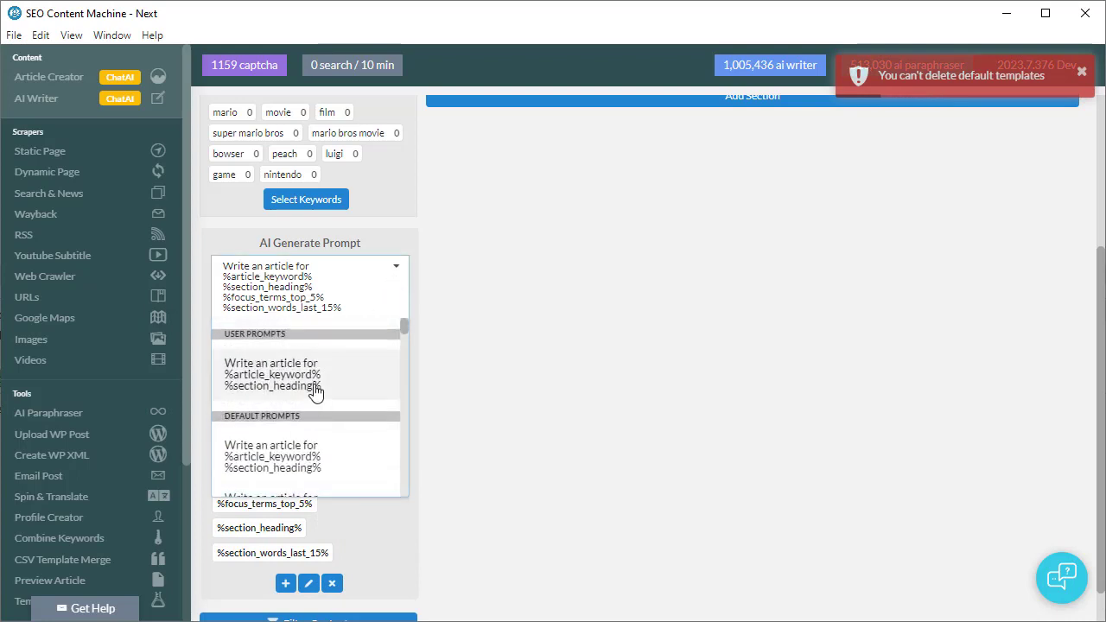
{"action": "left_click", "coordinate": [317, 390]}
{"action": "left_click", "coordinate": [331, 562]}
{"action": "left_click", "coordinate": [397, 266]}
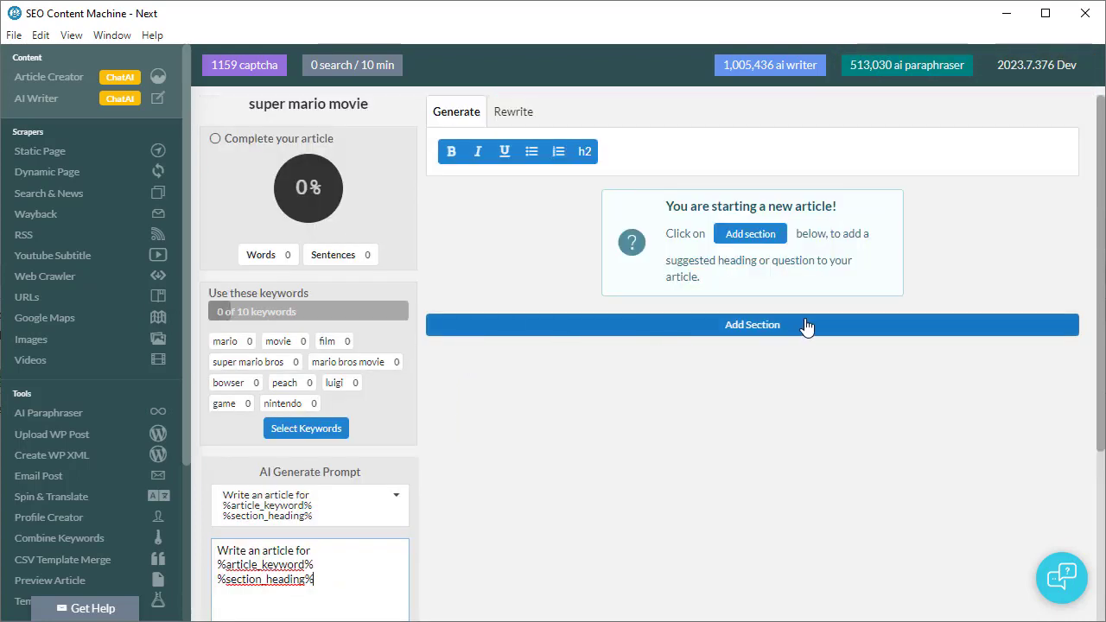
Add a section with the suggested heading "Movie Info" and look through the suggested questions.
{"action": "left_click", "coordinate": [764, 328]}
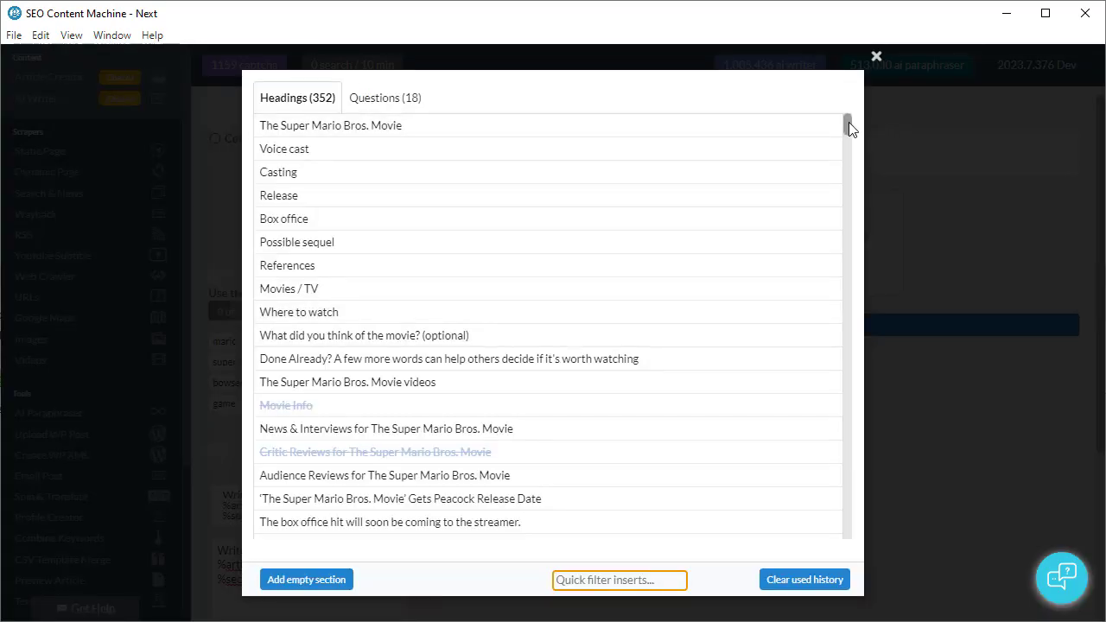
{"action": "mouse_move", "coordinate": [849, 122]}
{"action": "left_mouse_down"}
{"action": "mouse_move", "coordinate": [848, 203]}
{"action": "mouse_move", "coordinate": [849, 114]}
{"action": "left_mouse_up"}
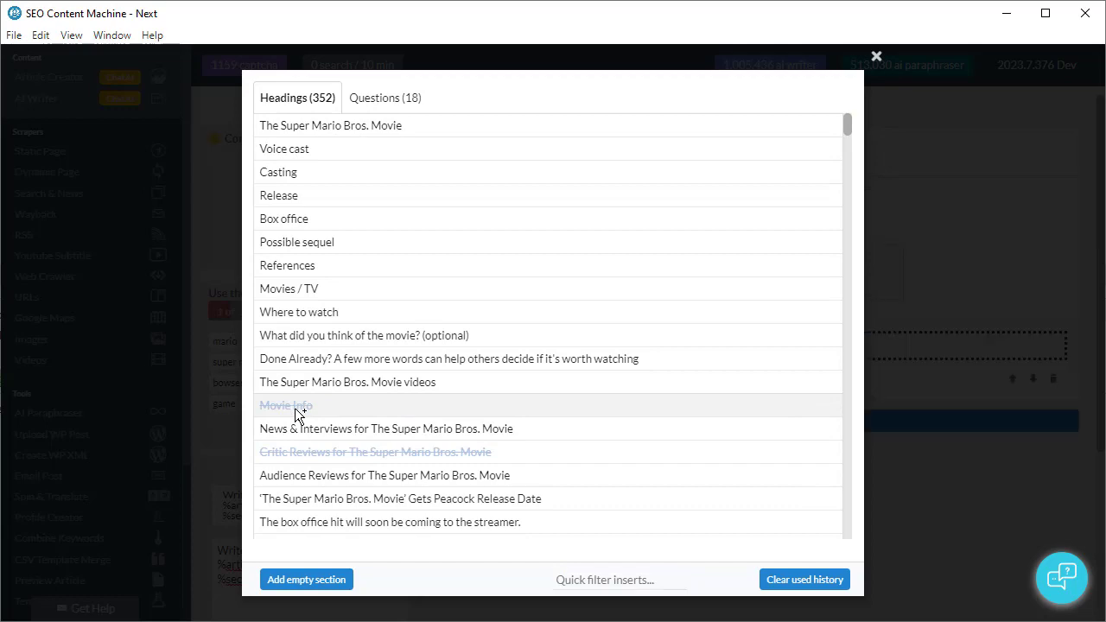
{"action": "left_click", "coordinate": [374, 100]}
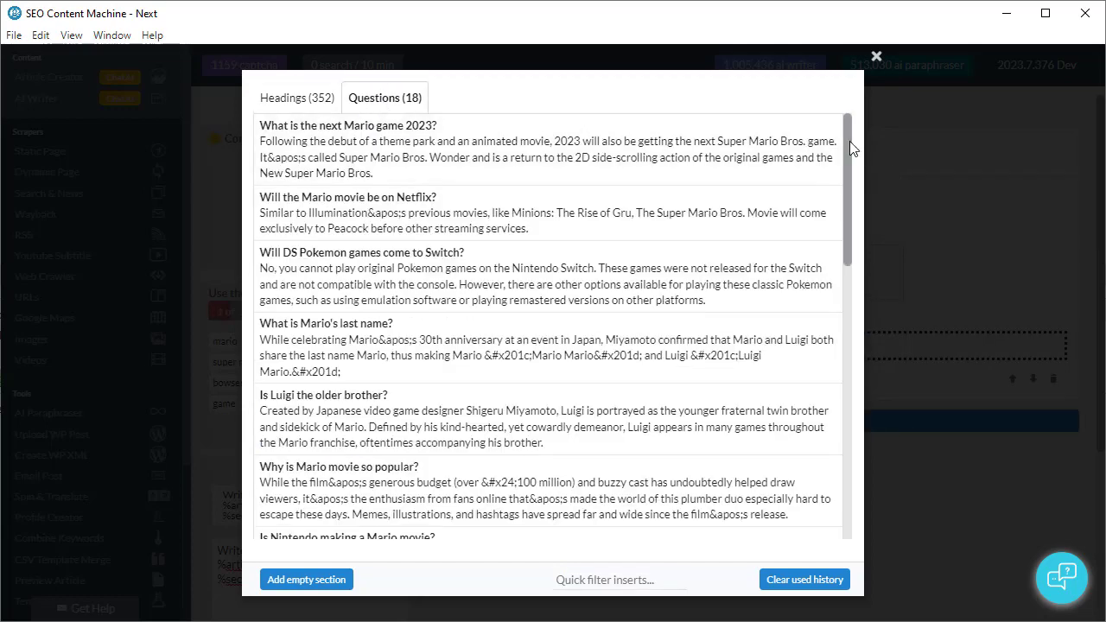
{"action": "mouse_move", "coordinate": [849, 141]}
{"action": "left_mouse_down"}
{"action": "mouse_move", "coordinate": [856, 375]}
{"action": "mouse_move", "coordinate": [852, 134]}
{"action": "left_mouse_up"}
Add sections for the suggested headings "News & Interviews for The Super Mario Bros. Movie" and "The Super Mario Bros. Movie videos".
{"action": "left_click", "coordinate": [291, 98]}
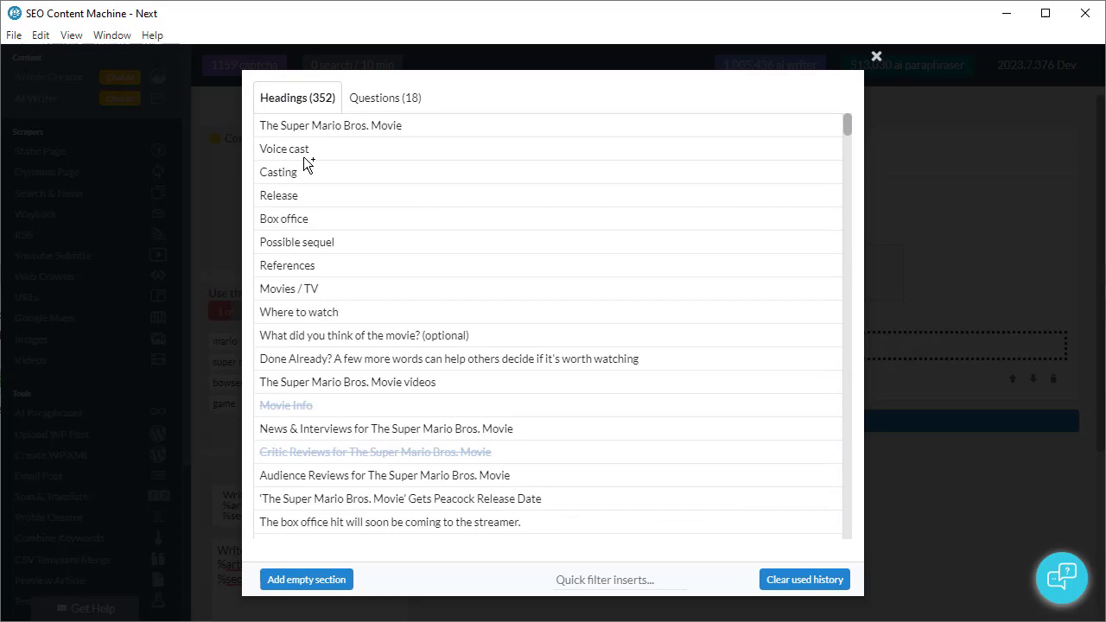
{"action": "left_click", "coordinate": [341, 426]}
{"action": "left_click", "coordinate": [347, 386]}
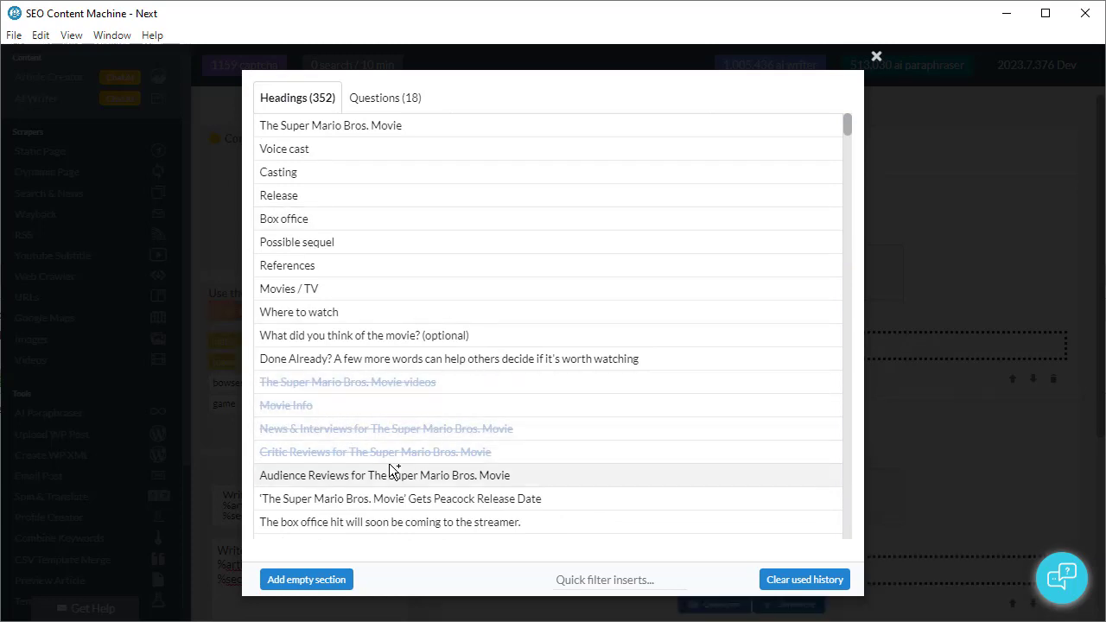
Clear the used-heading history and insert the "Movie Info" heading once more as a section.
{"action": "left_click", "coordinate": [784, 580]}
{"action": "left_click", "coordinate": [372, 406]}
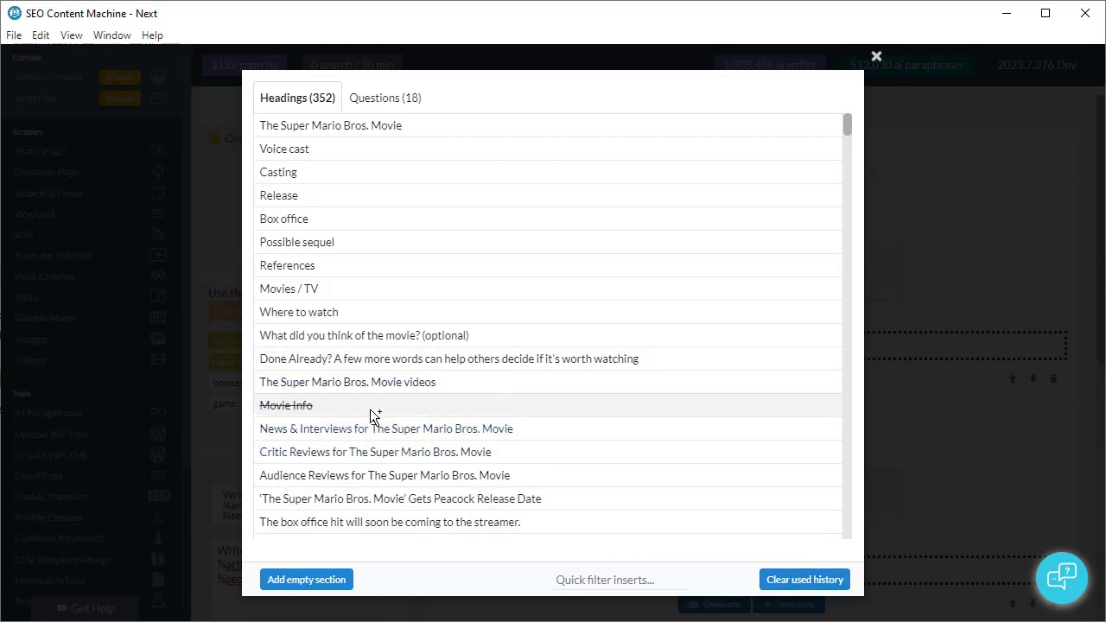
{"action": "left_click", "coordinate": [935, 435]}
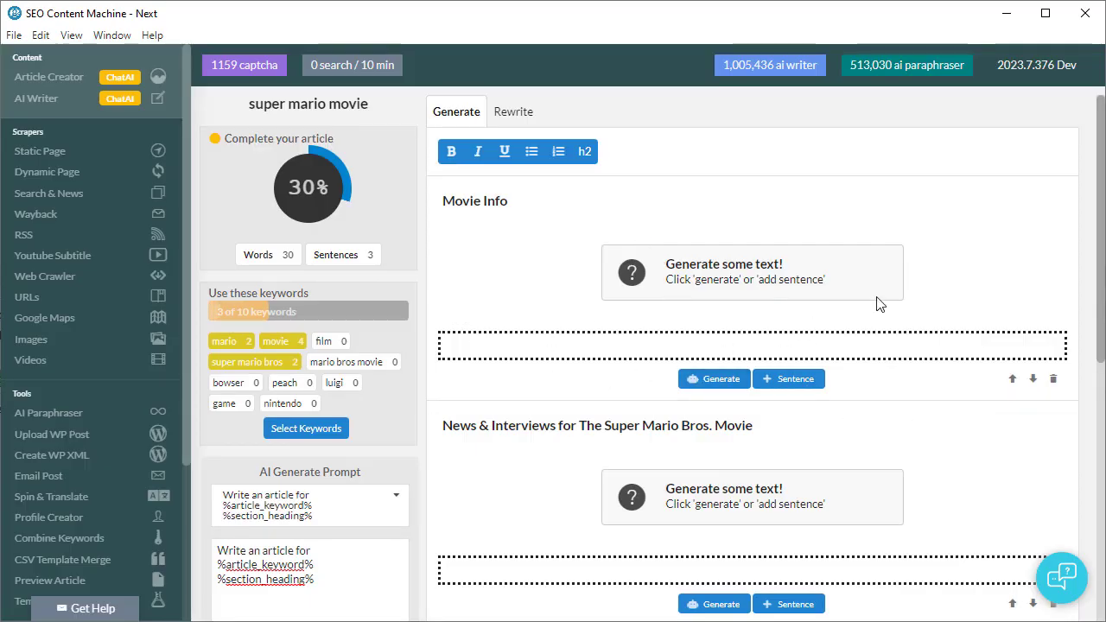
Delete the "News & Interviews for The Super Mario Bros. Movie" and "The Super Mario Bros. Movie videos" sections.
{"action": "scroll", "coordinate": [879, 304], "scroll_direction": "down", "scroll_amount": 10}
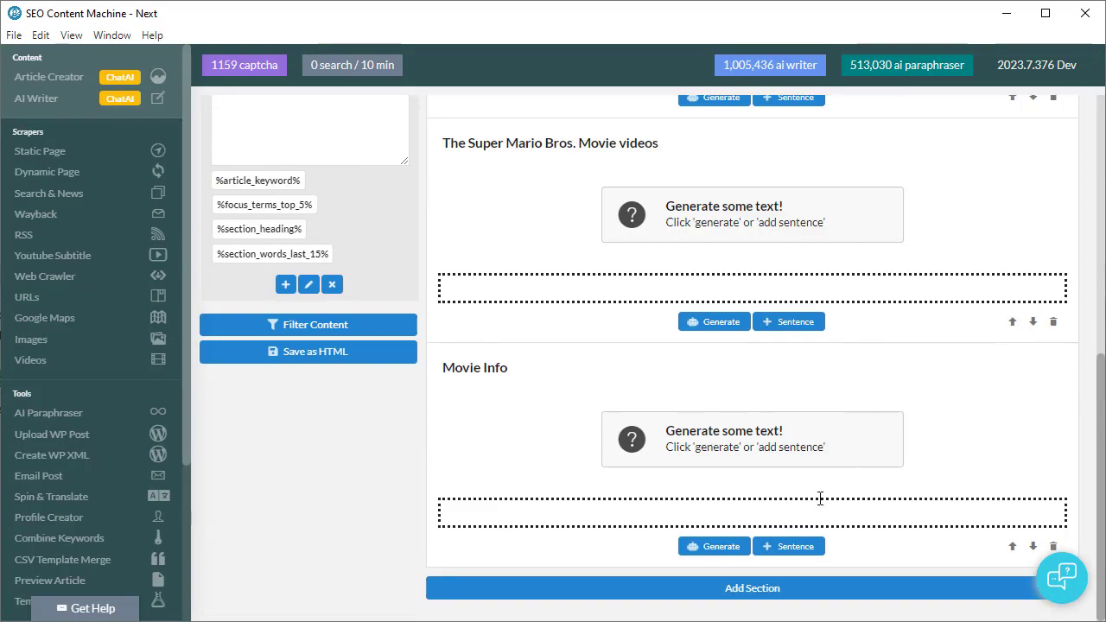
{"action": "scroll", "coordinate": [820, 499], "scroll_direction": "up", "scroll_amount": 6}
{"action": "scroll", "coordinate": [822, 490], "scroll_direction": "down", "scroll_amount": 2}
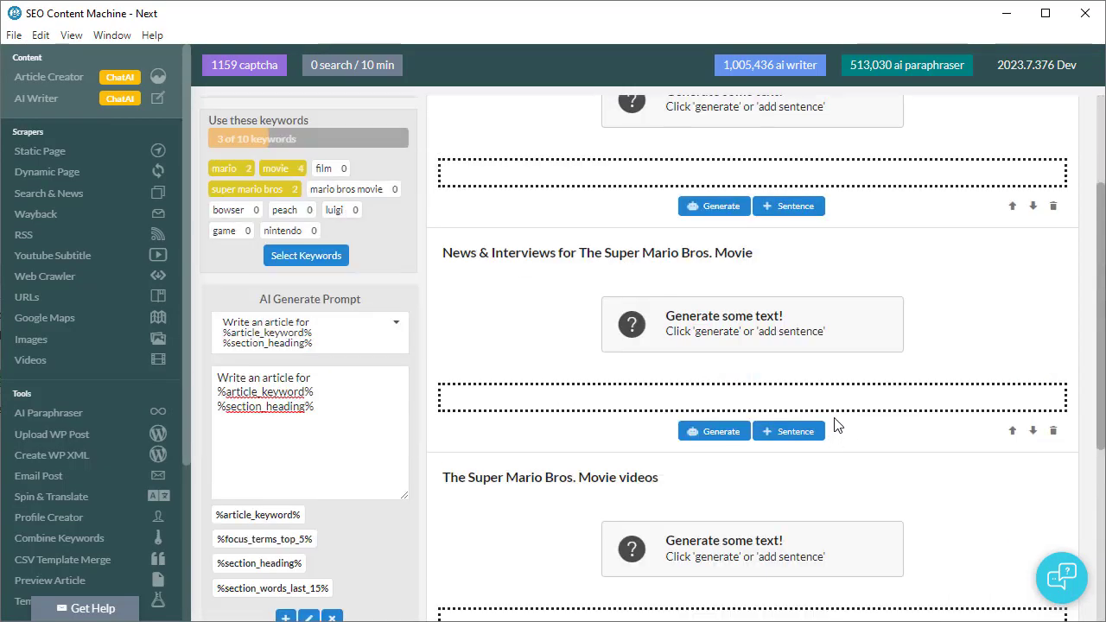
{"action": "left_click", "coordinate": [1053, 432]}
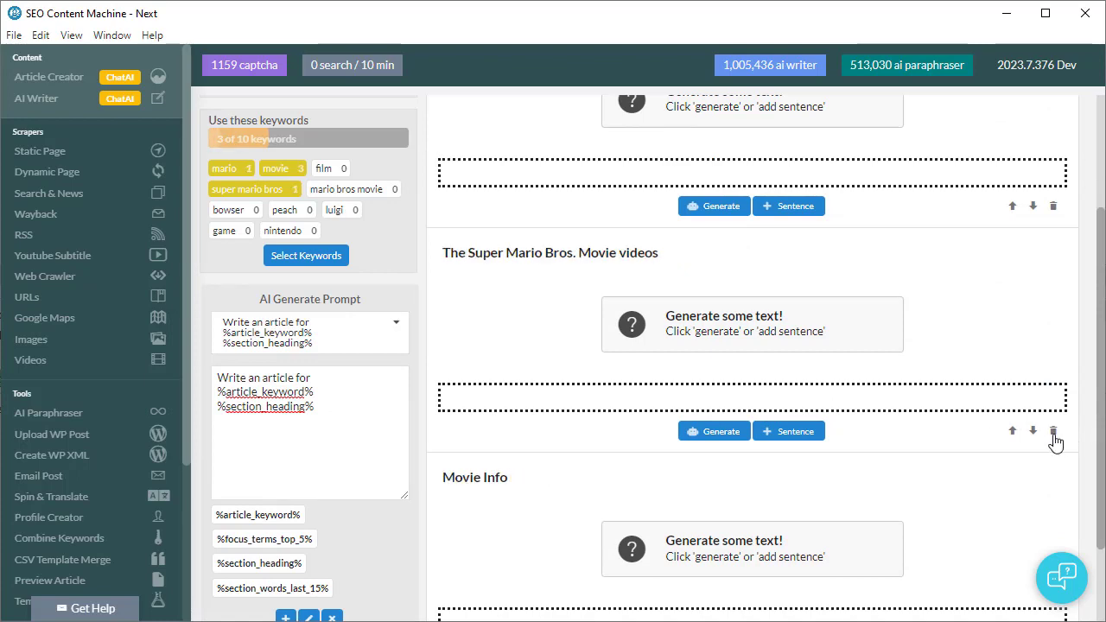
{"action": "left_click", "coordinate": [1054, 432]}
Move the last "Movie Info" section up one place and delete the duplicate "Movie Info" section.
{"action": "scroll", "coordinate": [603, 311], "scroll_direction": "up", "scroll_amount": 5}
{"action": "scroll", "coordinate": [899, 454], "scroll_direction": "down", "scroll_amount": 2}
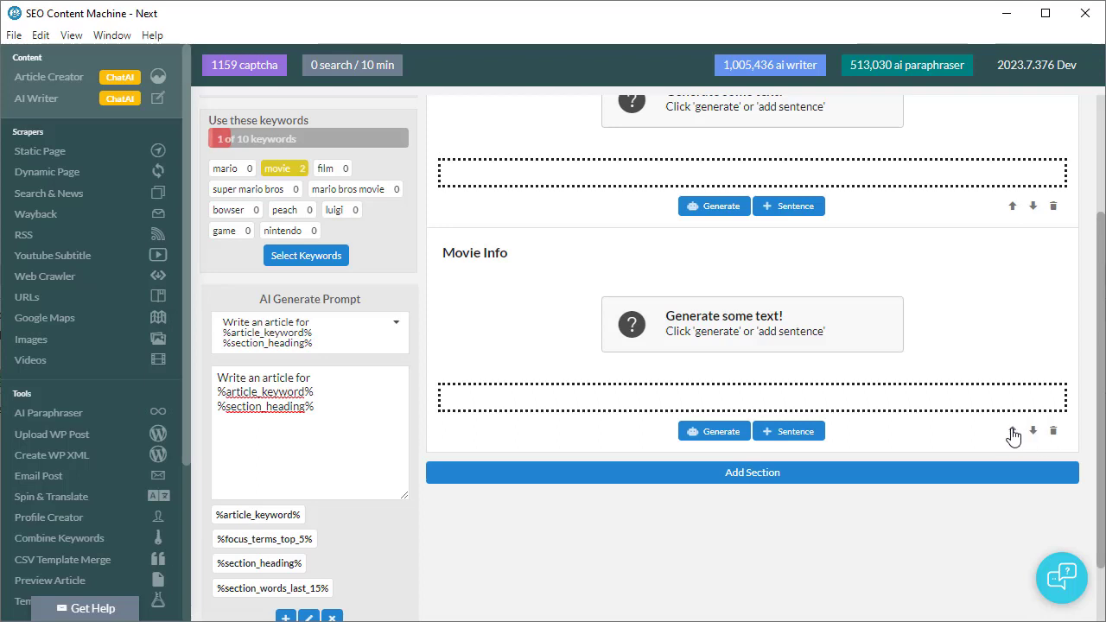
{"action": "left_click", "coordinate": [1013, 432]}
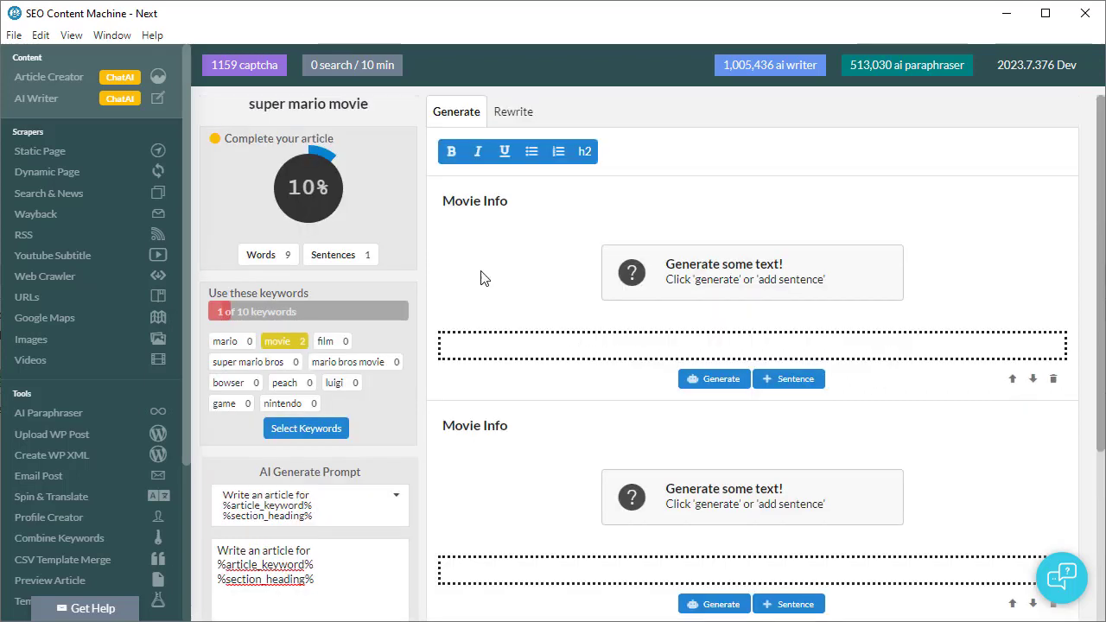
{"action": "left_click", "coordinate": [1054, 381]}
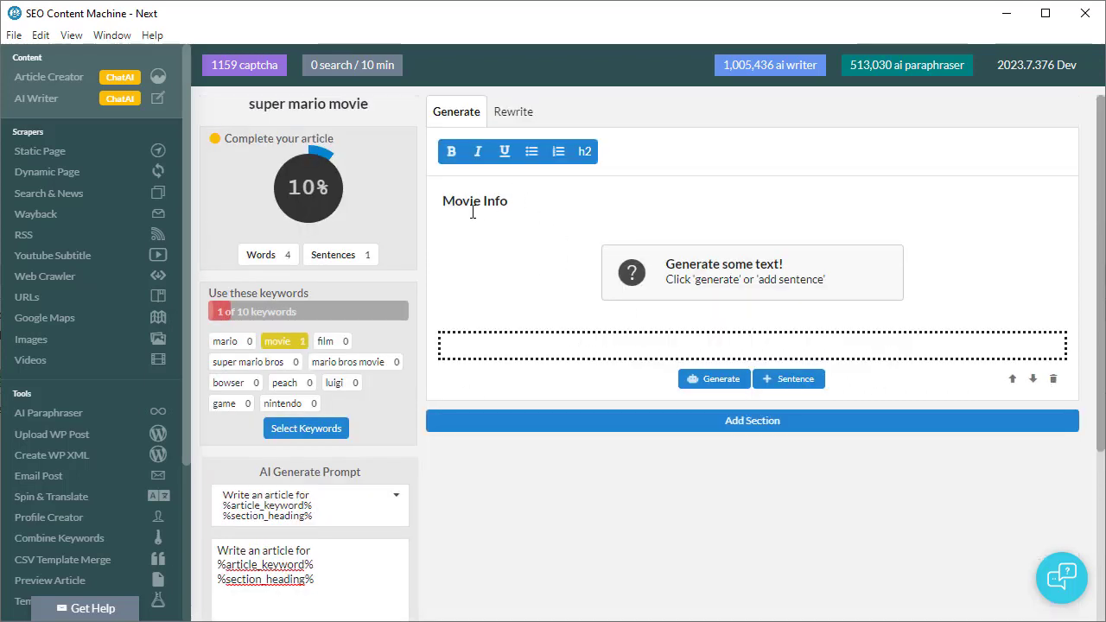
Insert three suggested sentences into the Movie Info section: the story-wise PG-rated comedy, live movie trailer and Foreman Spike voice sentences.
{"action": "left_click", "coordinate": [793, 378]}
{"action": "left_click_drag", "start_coordinate": [848, 88], "coordinate": [847, 364]}
{"action": "scroll", "coordinate": [843, 363], "scroll_direction": "down", "scroll_amount": 3}
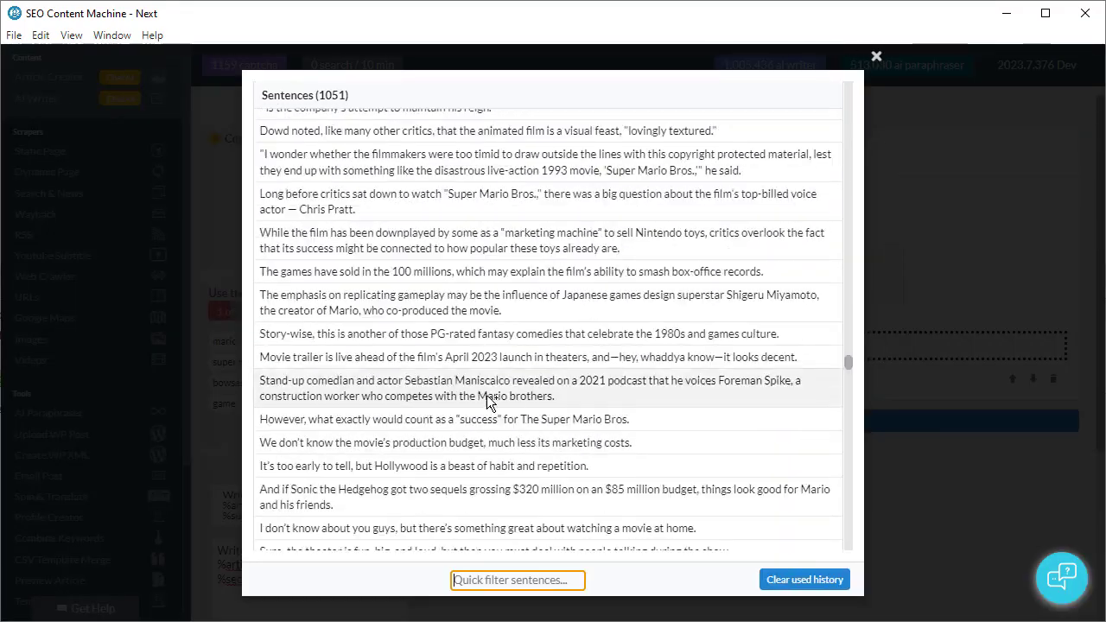
{"action": "left_click", "coordinate": [458, 334]}
{"action": "left_click", "coordinate": [457, 360]}
{"action": "left_click", "coordinate": [457, 385]}
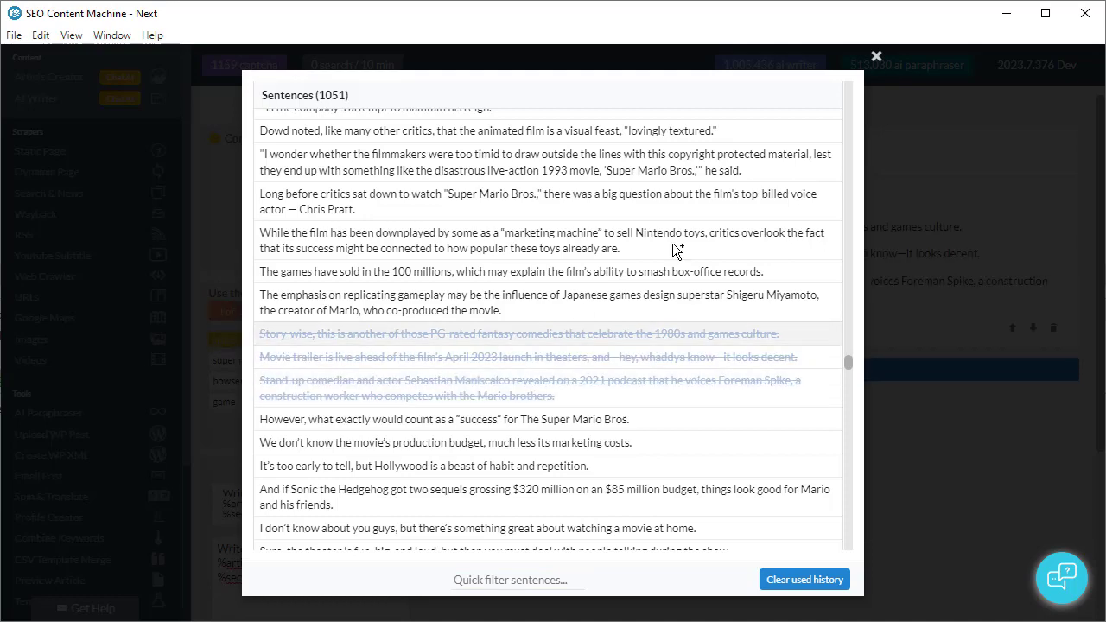
{"action": "left_click", "coordinate": [877, 57]}
Delete all the inserted sentences from the Movie Info section.
{"action": "left_click", "coordinate": [636, 286]}
{"action": "key", "text": "ctrl+a"}
{"action": "key", "text": "Delete"}
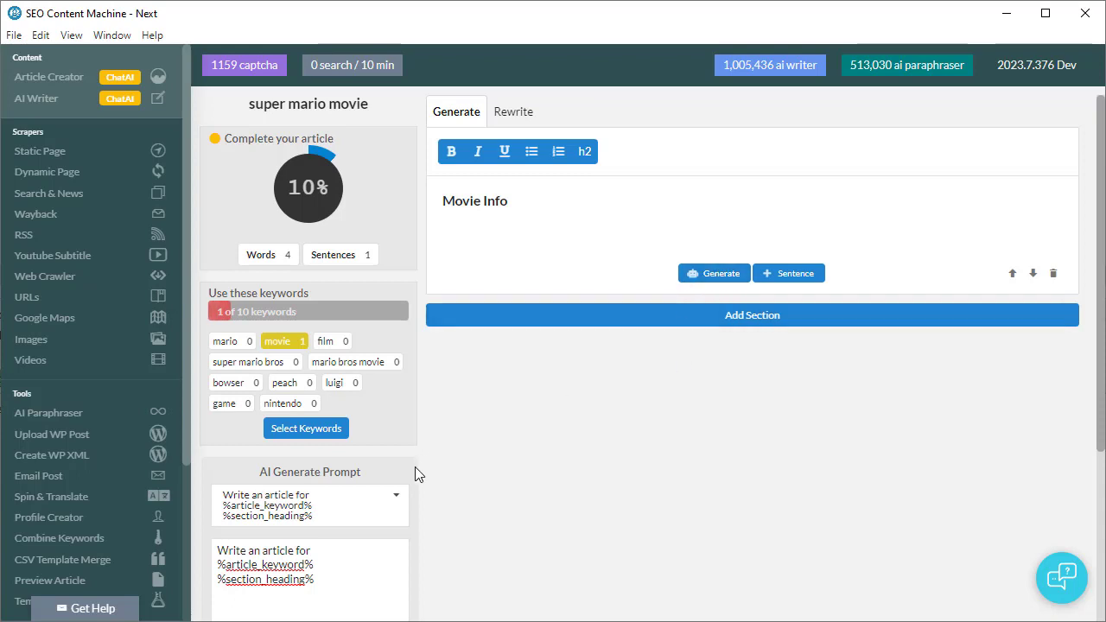
Clear the AI Generate Prompt text and try to generate text for the Movie Info section without a prompt.
{"action": "scroll", "coordinate": [445, 458], "scroll_direction": "down", "scroll_amount": 2}
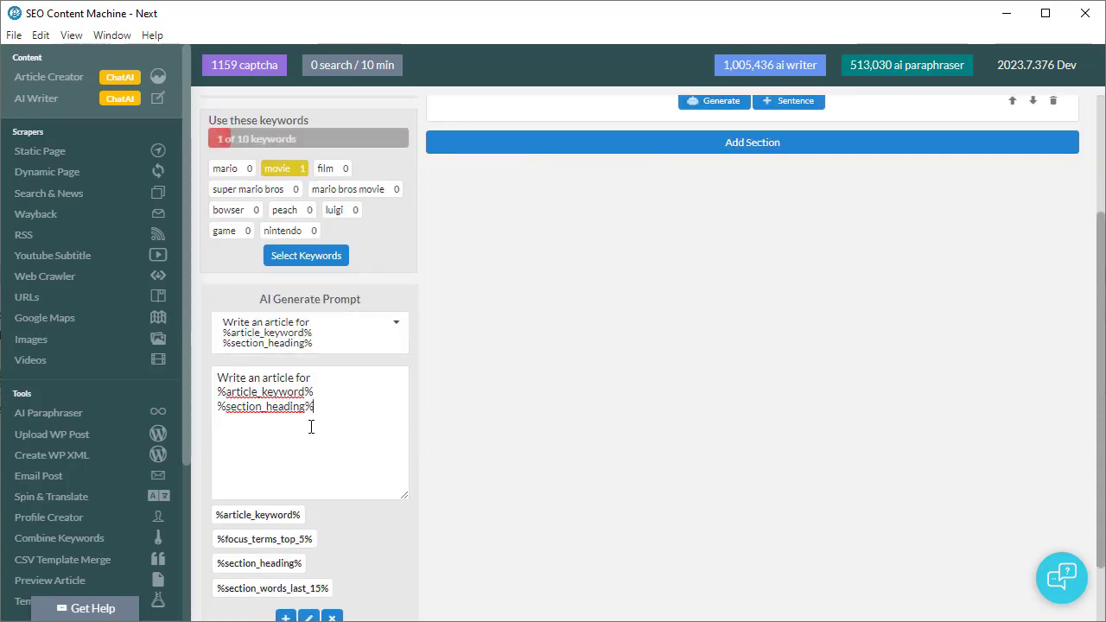
{"action": "left_click_drag", "start_coordinate": [311, 427], "coordinate": [207, 404]}
{"action": "key", "text": "Delete"}
{"action": "scroll", "coordinate": [458, 458], "scroll_direction": "up", "scroll_amount": 2}
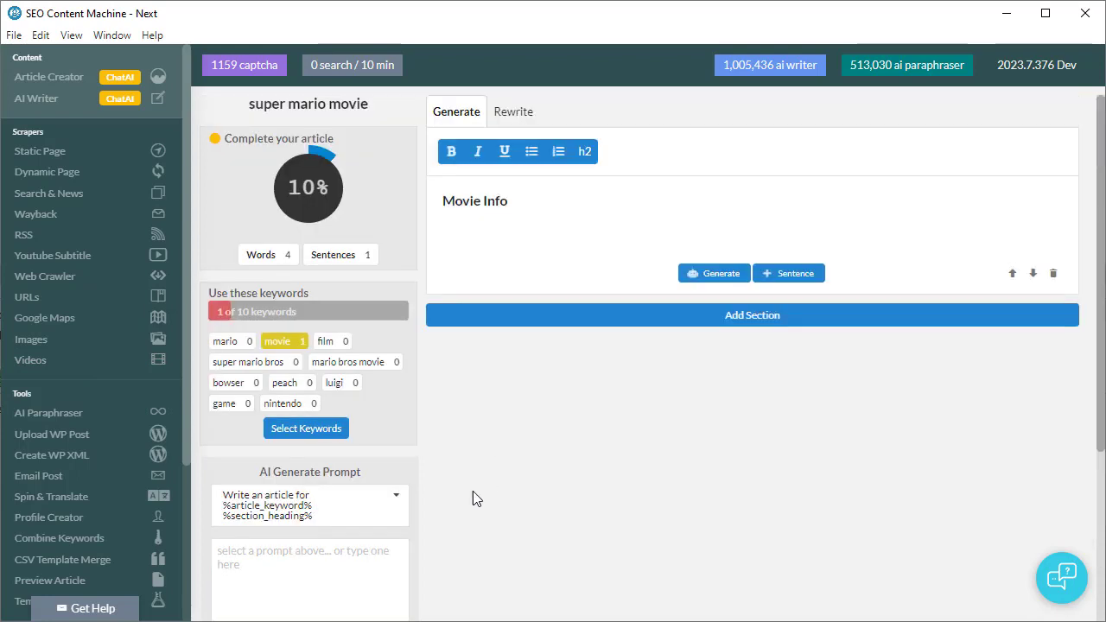
{"action": "left_click", "coordinate": [726, 275]}
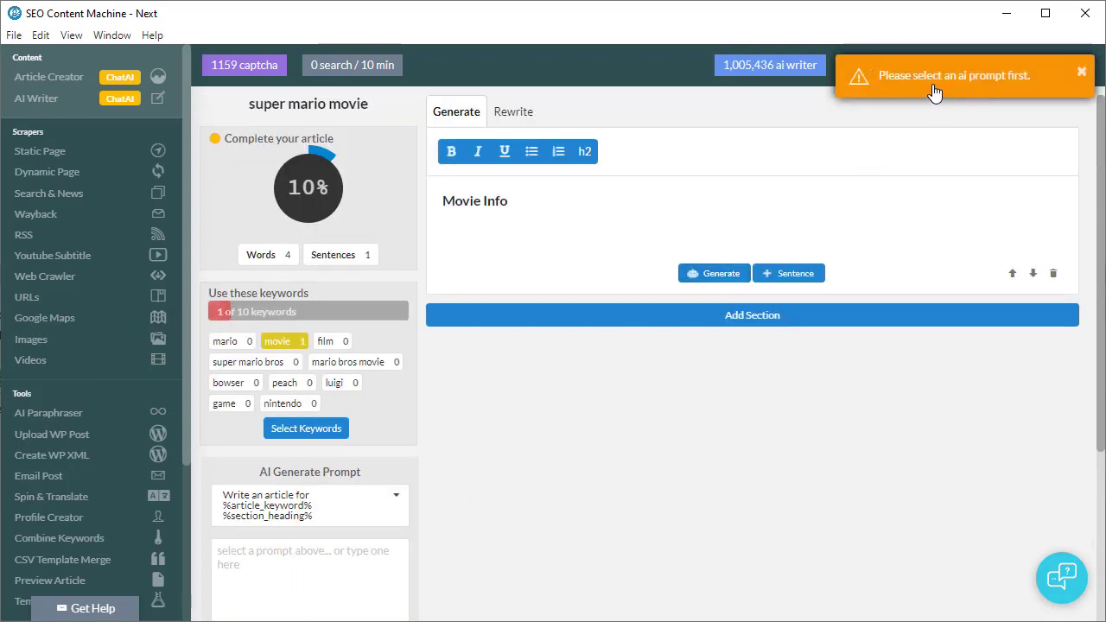
Load the default prompt "Write an article for %article_keyword% %section_heading%" back into the prompt text.
{"action": "scroll", "coordinate": [354, 514], "scroll_direction": "down", "scroll_amount": 3}
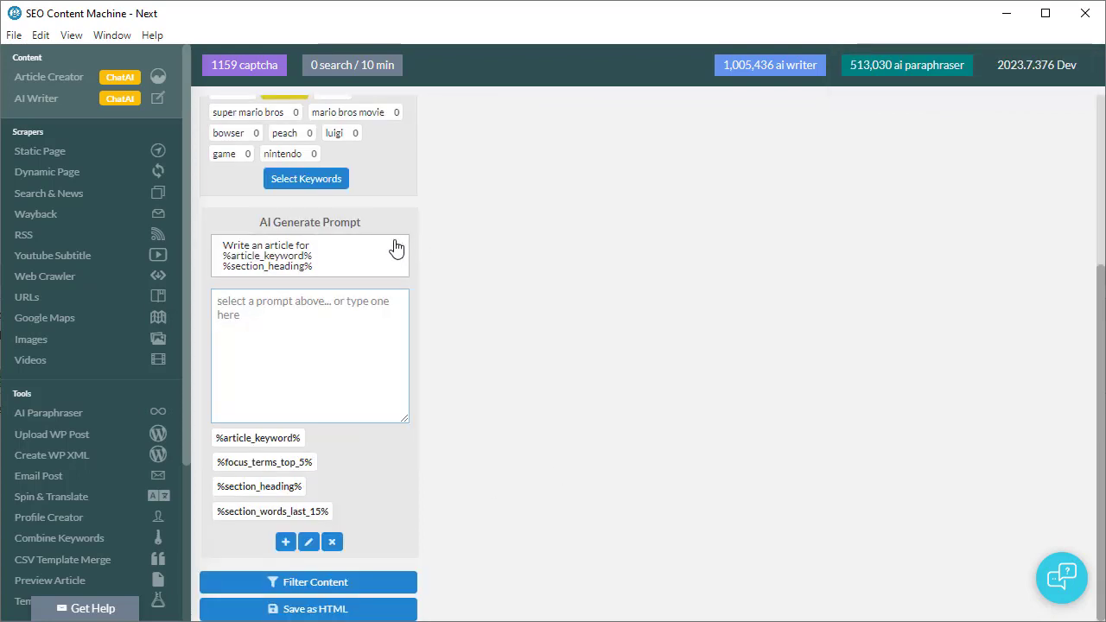
{"action": "left_click", "coordinate": [395, 248]}
{"action": "left_click", "coordinate": [395, 249]}
{"action": "left_click", "coordinate": [404, 253]}
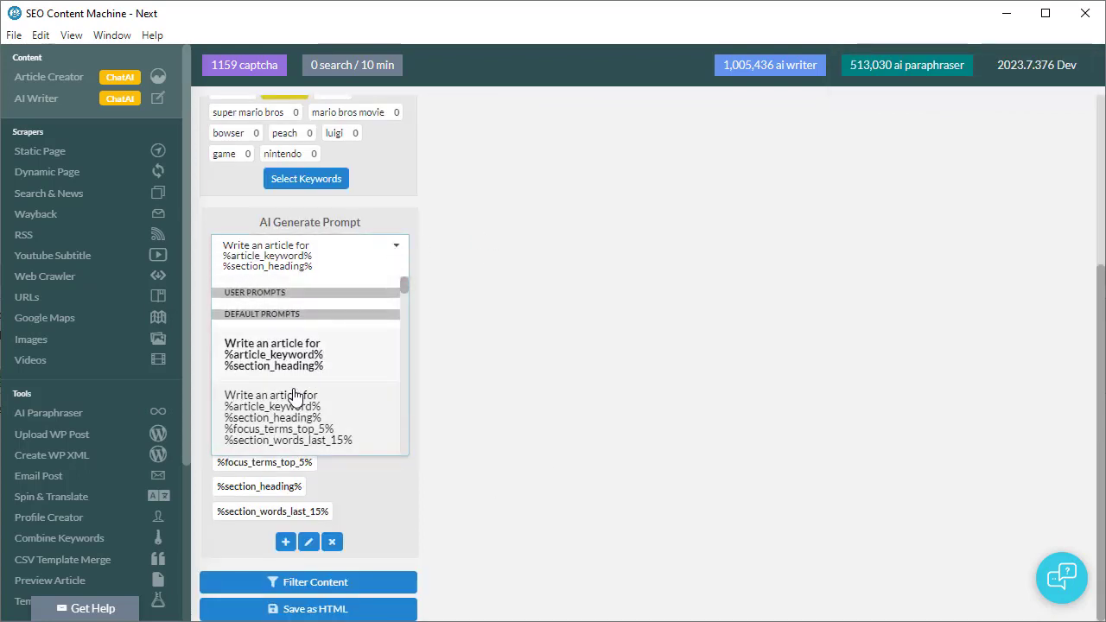
{"action": "left_click", "coordinate": [294, 395]}
{"action": "left_click", "coordinate": [395, 254]}
{"action": "left_click", "coordinate": [242, 380]}
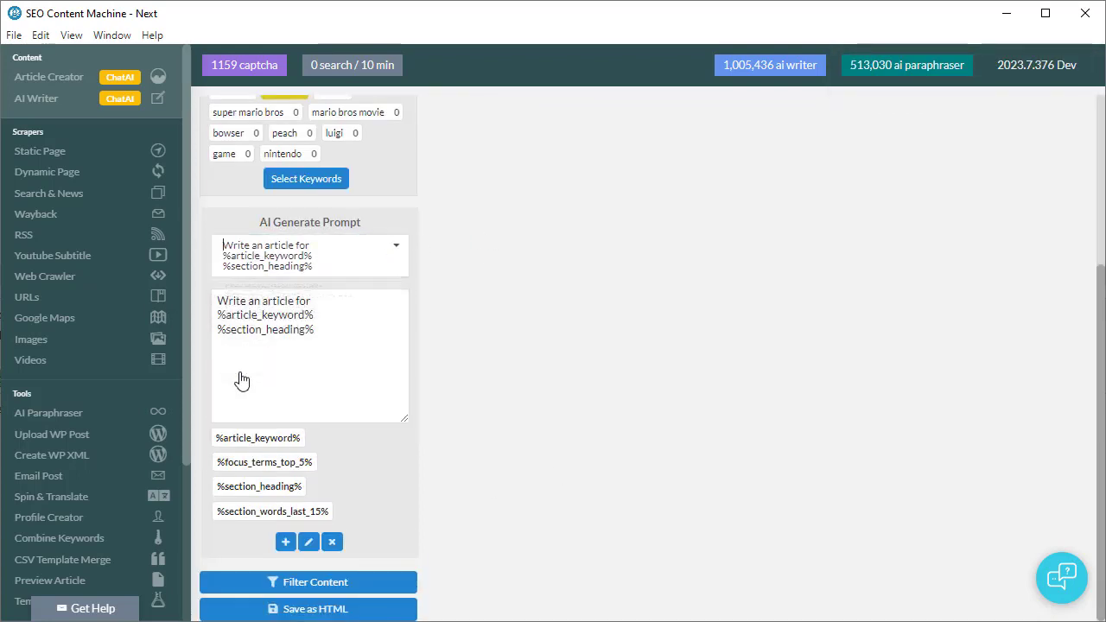
Append "gfdjkl" to the prompt text and undo the addition.
{"action": "triple_click", "coordinate": [339, 330]}
{"action": "left_click", "coordinate": [342, 328]}
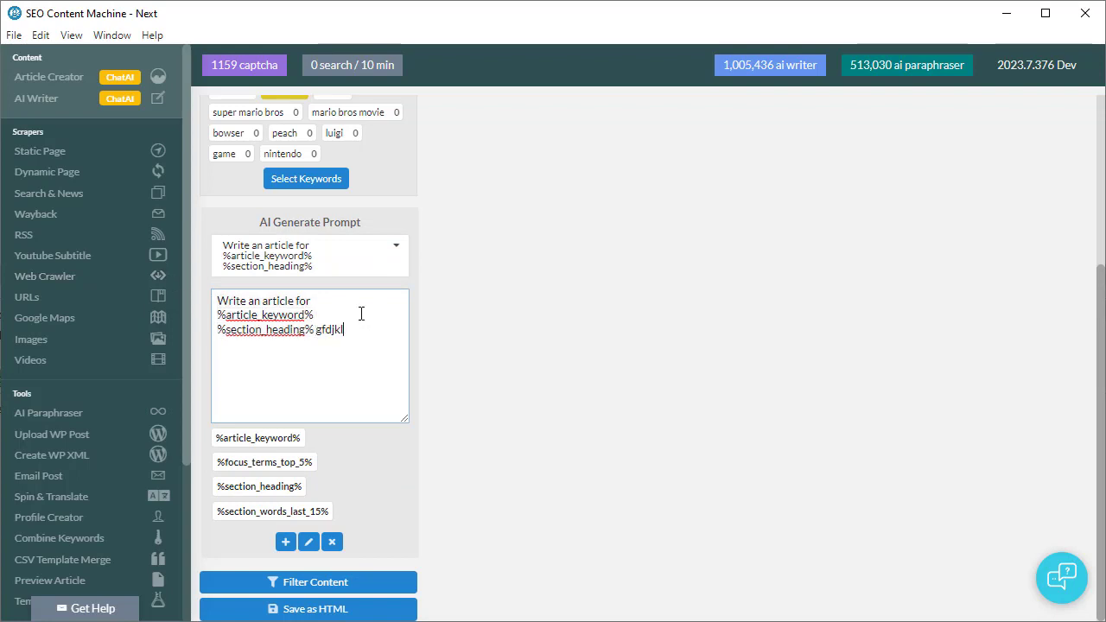
{"action": "key", "text": "ctrl+z"}
Generate the Movie Info section's text from the loaded prompt, look through it and delete the section.
{"action": "scroll", "coordinate": [510, 509], "scroll_direction": "up", "scroll_amount": 3}
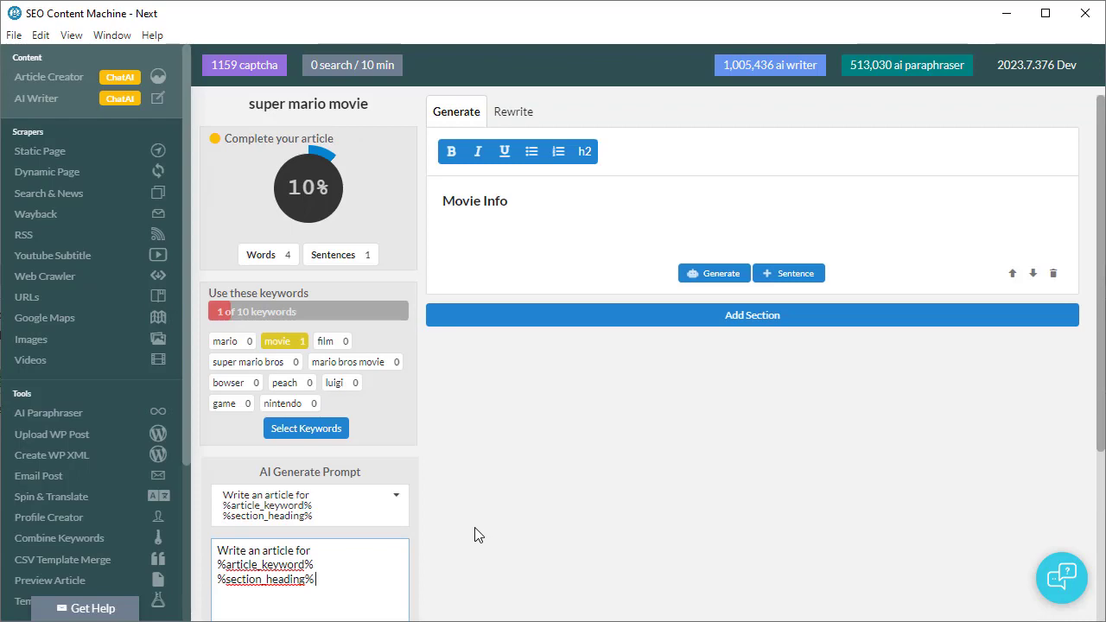
{"action": "left_click", "coordinate": [724, 274]}
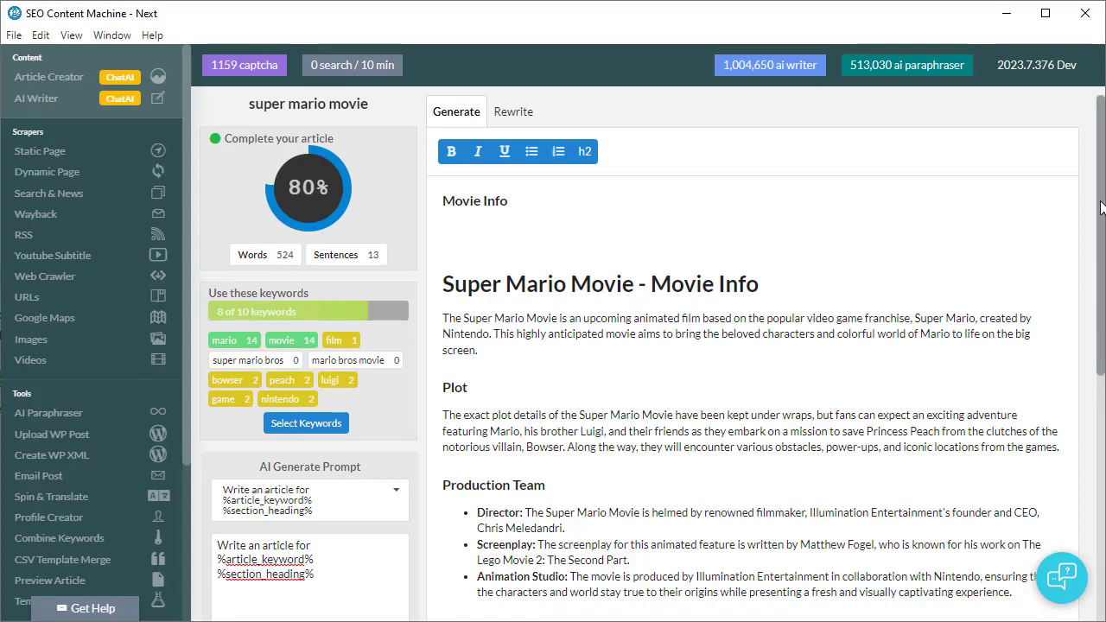
{"action": "scroll", "coordinate": [463, 264], "scroll_direction": "down", "scroll_amount": 1}
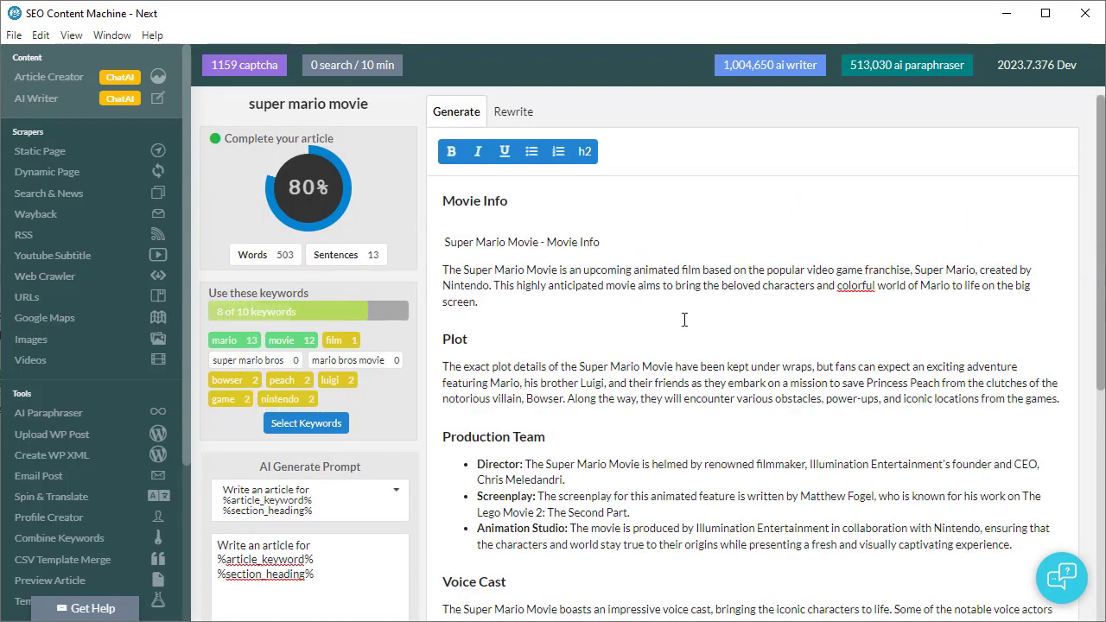
{"action": "scroll", "coordinate": [621, 344], "scroll_direction": "down", "scroll_amount": 5}
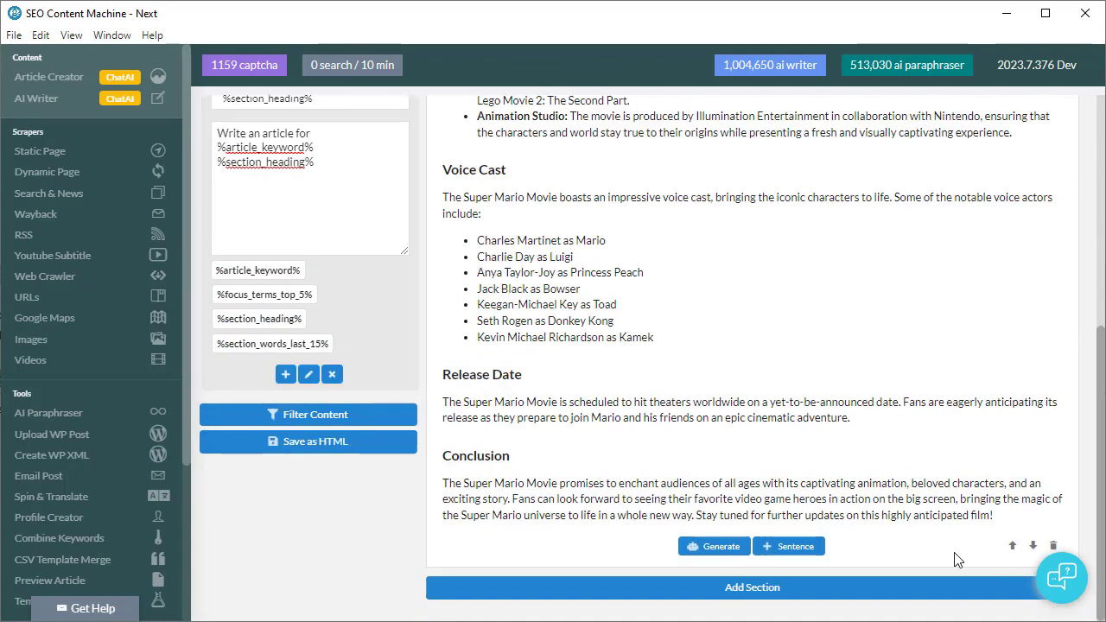
{"action": "left_click", "coordinate": [1054, 547]}
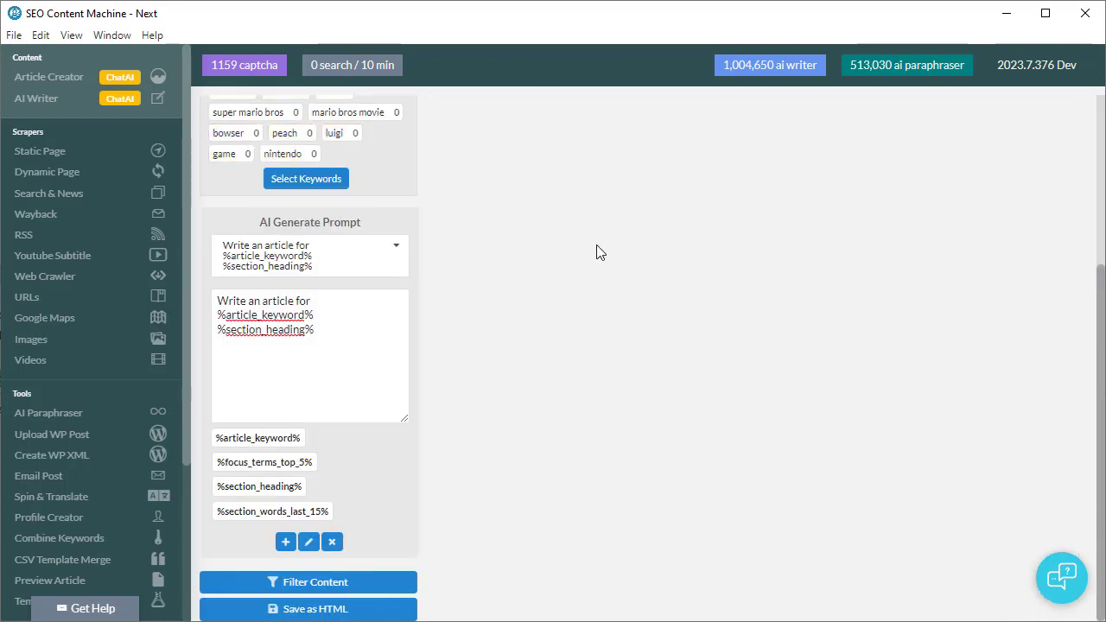
Add an empty section and give it the heading "Peach".
{"action": "left_click", "coordinate": [724, 330]}
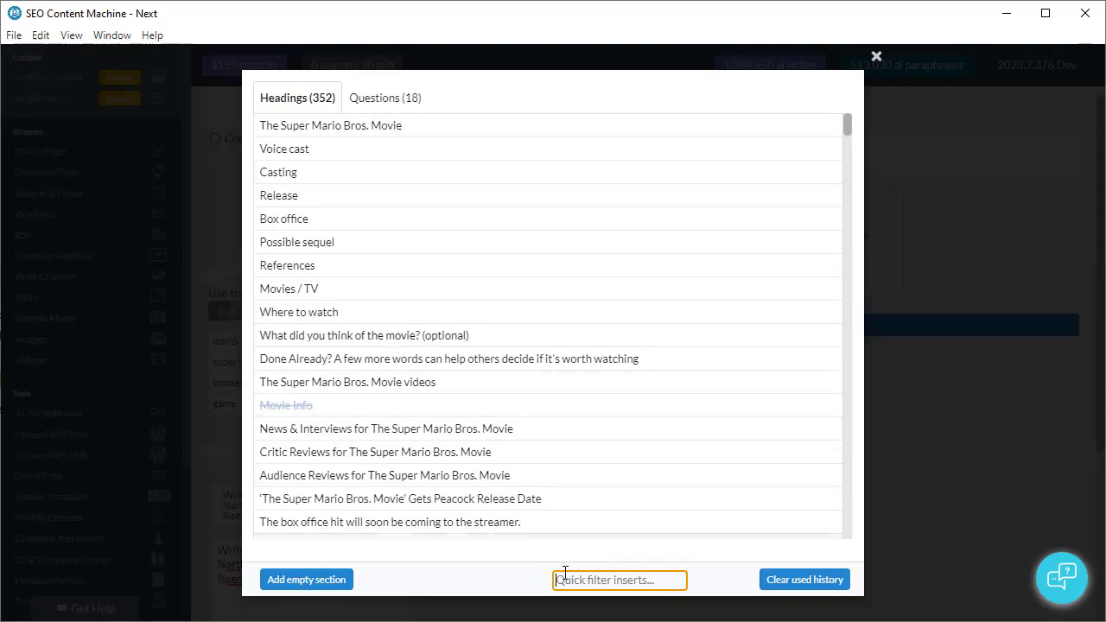
{"action": "left_click", "coordinate": [314, 584]}
{"action": "type", "text": "Peach"}
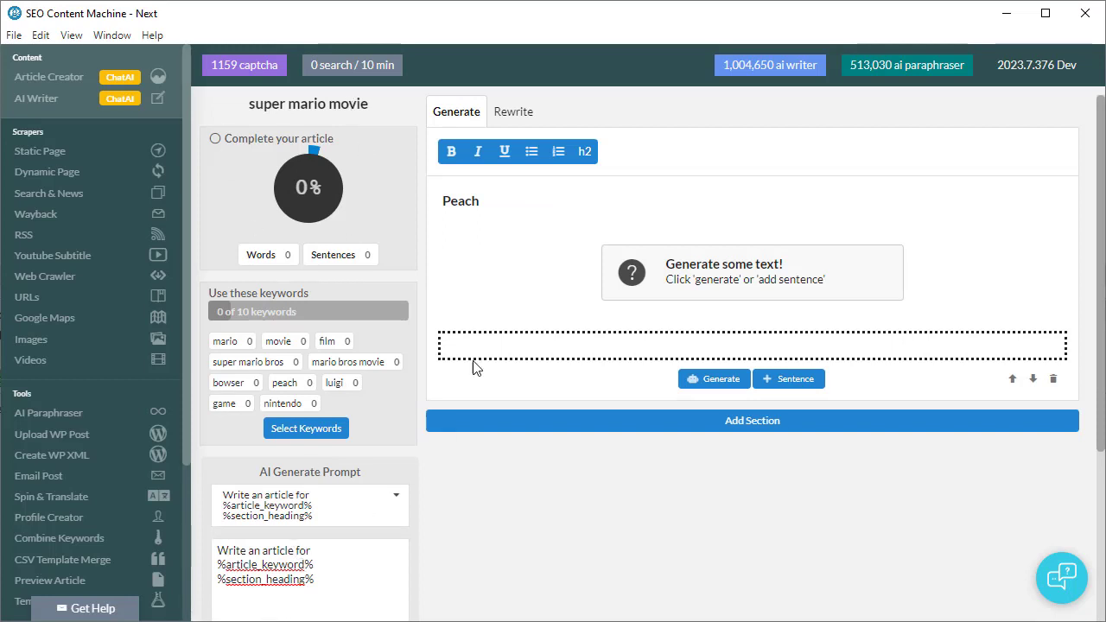
Append "and give a list of interesting facts" to the prompt and generate the Peach section's text.
{"action": "left_click", "coordinate": [338, 583]}
{"action": "type", "text": "and giv"}
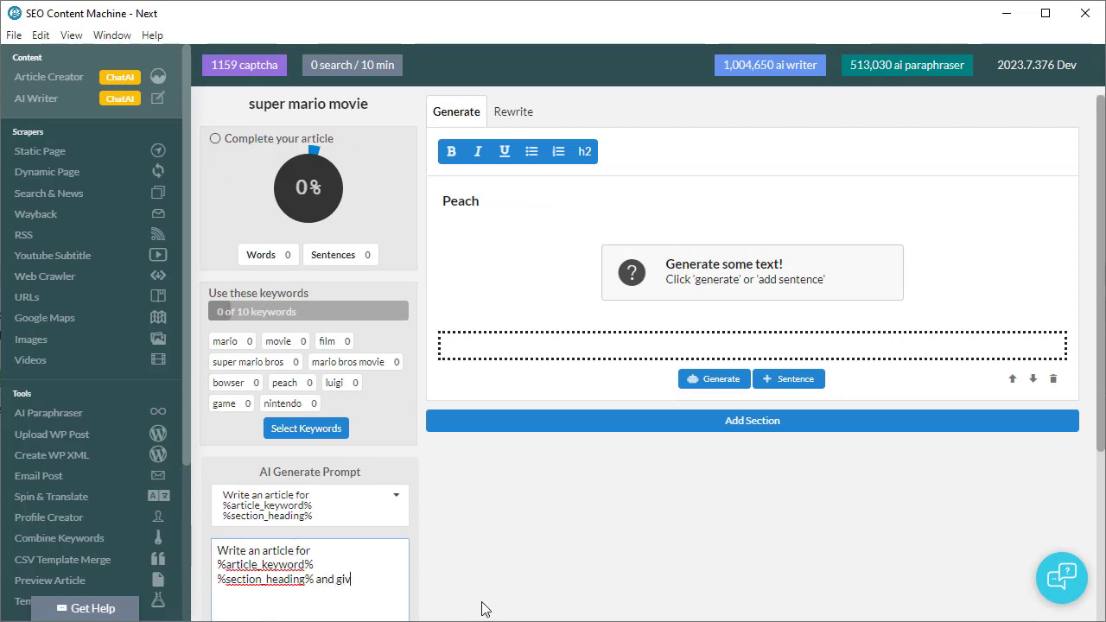
{"action": "type", "text": "e a "}
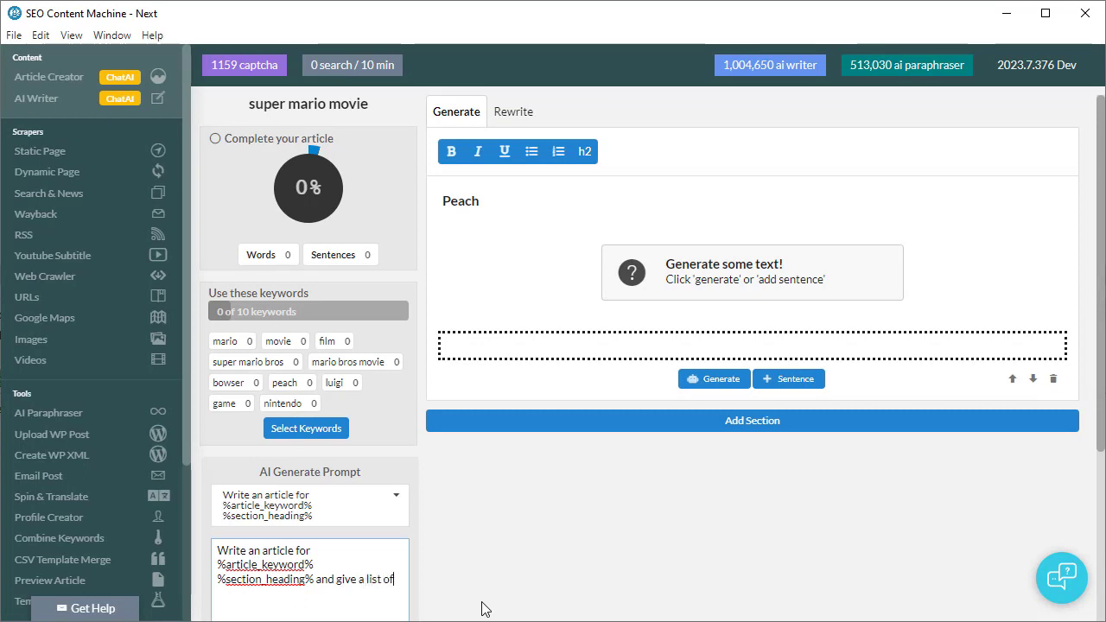
{"action": "type", "text": "list of interest"}
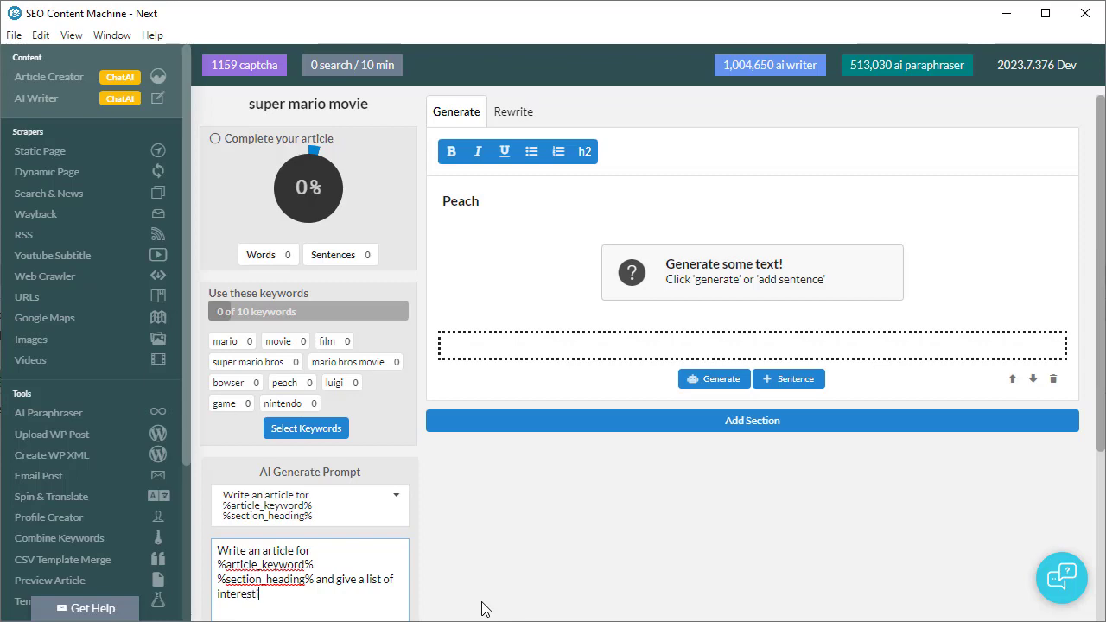
{"action": "type", "text": "ing facts"}
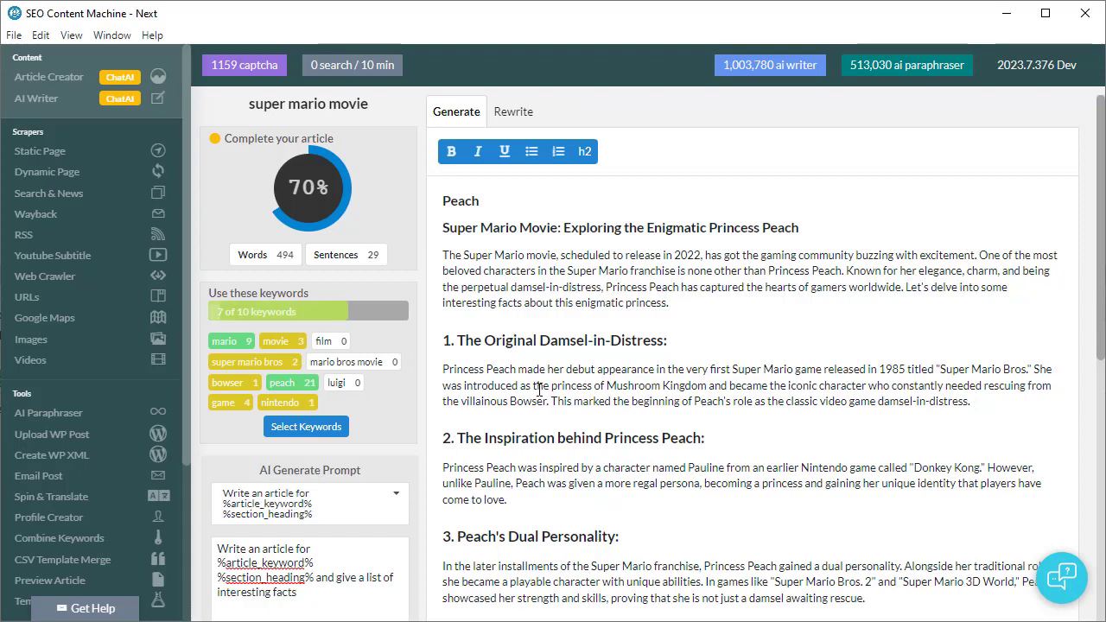
{"action": "mouse_move", "coordinate": [1097, 165]}
{"action": "left_mouse_down"}
{"action": "mouse_move", "coordinate": [1096, 187]}
{"action": "mouse_move", "coordinate": [1096, 171]}
{"action": "left_mouse_up"}
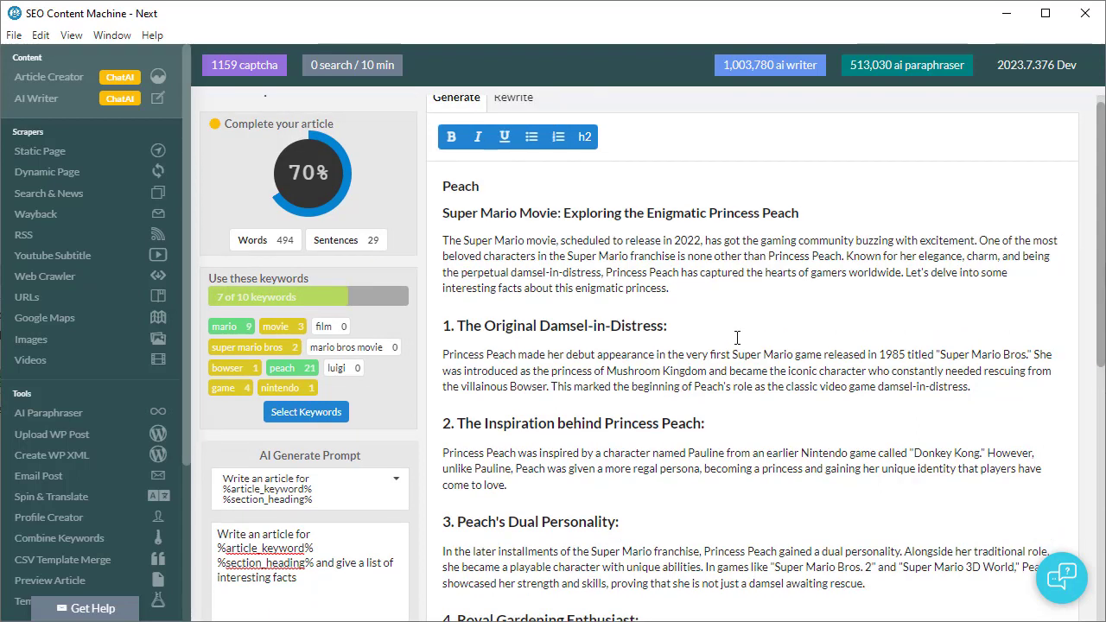
Read through the generated Peach section from its introduction to its closing paragraph.
{"action": "left_click", "coordinate": [516, 469]}
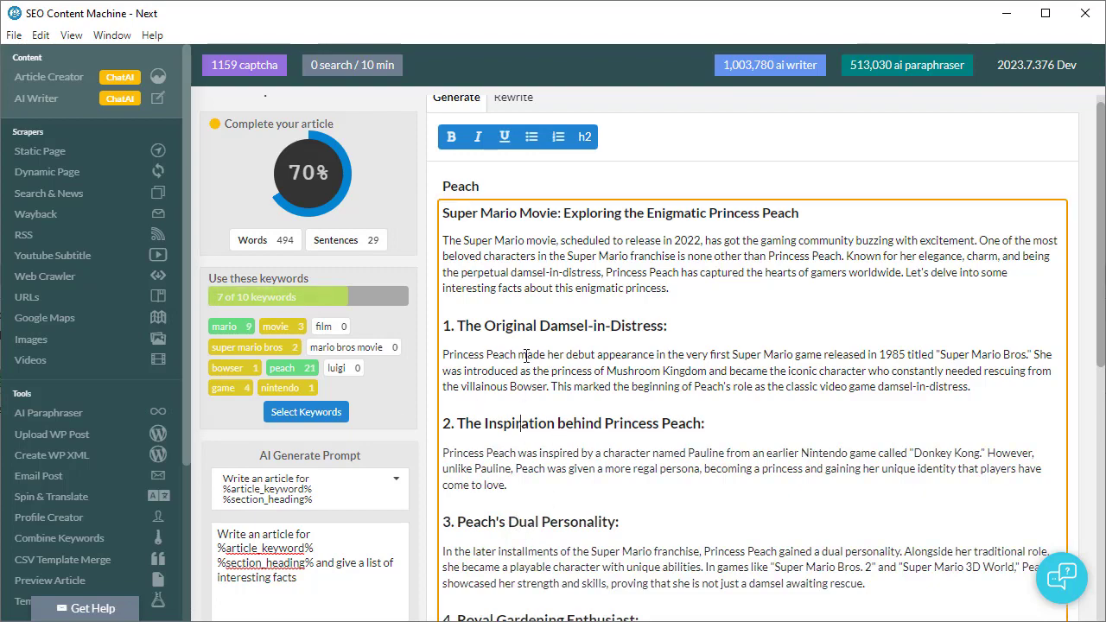
{"action": "scroll", "coordinate": [321, 437], "scroll_direction": "down", "scroll_amount": 2}
{"action": "left_click", "coordinate": [353, 418]}
{"action": "scroll", "coordinate": [607, 399], "scroll_direction": "down", "scroll_amount": 5}
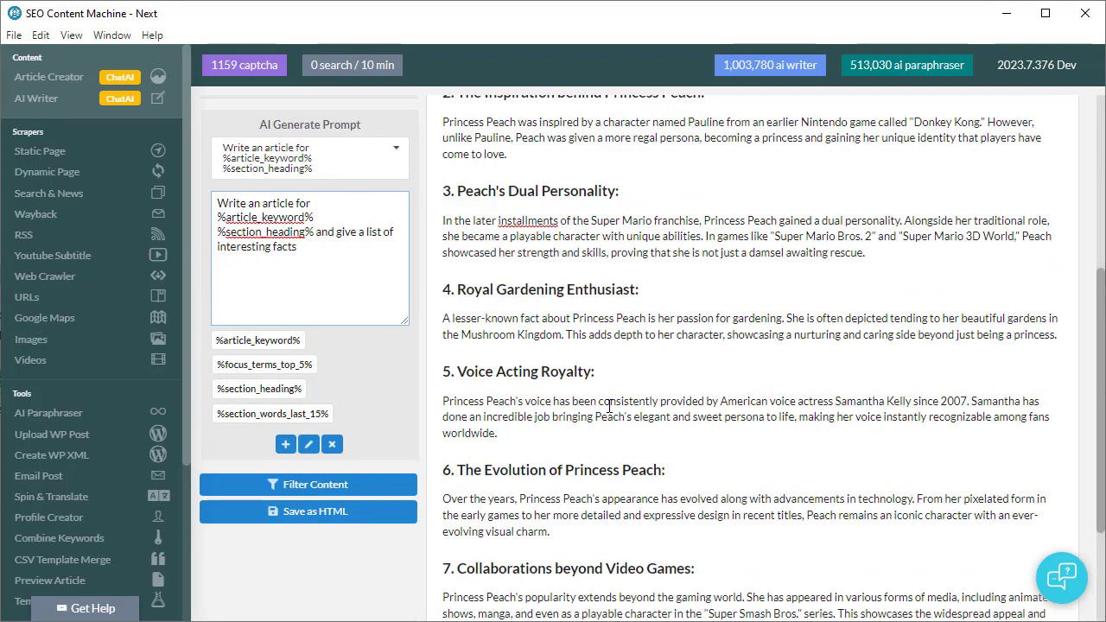
{"action": "scroll", "coordinate": [570, 500], "scroll_direction": "up", "scroll_amount": 5}
{"action": "scroll", "coordinate": [570, 500], "scroll_direction": "up", "scroll_amount": 2}
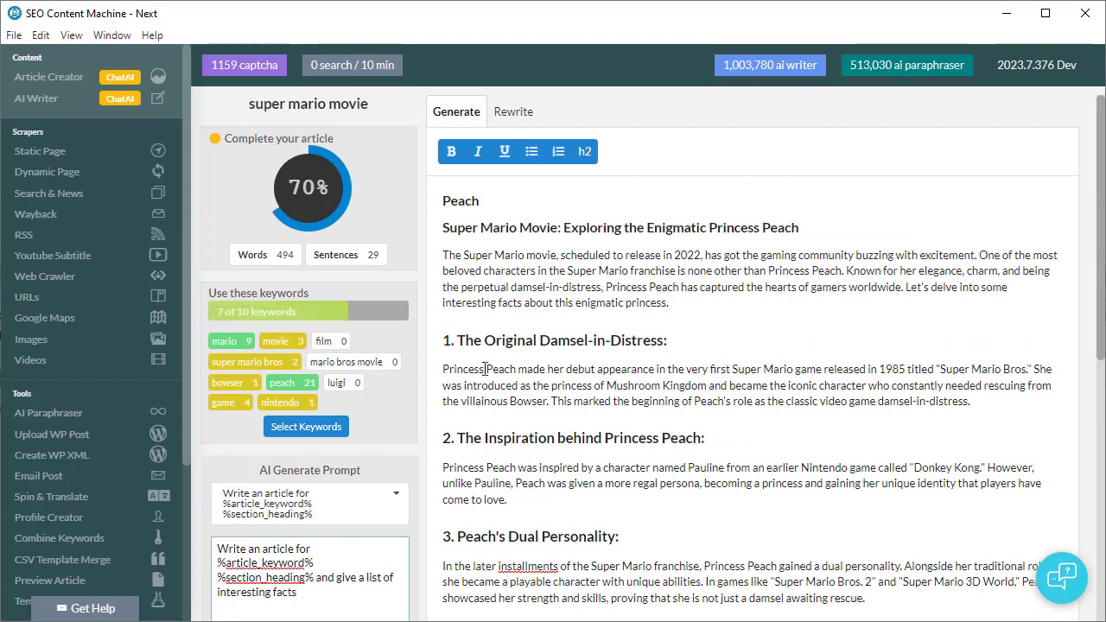
{"action": "scroll", "coordinate": [486, 368], "scroll_direction": "down", "scroll_amount": 7}
{"action": "left_click", "coordinate": [562, 456]}
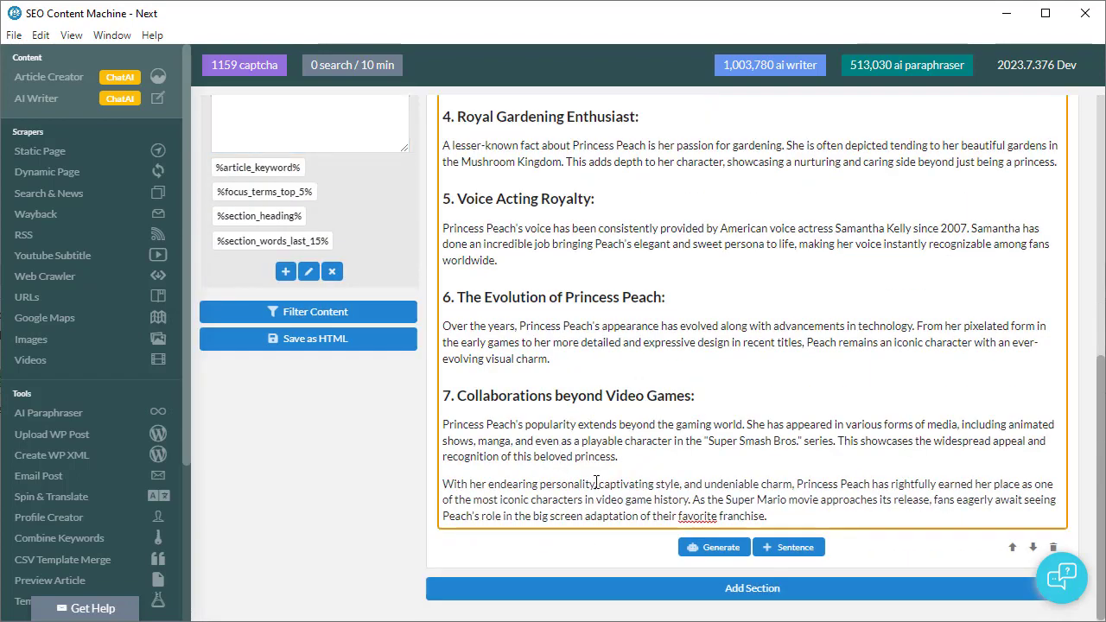
{"action": "scroll", "coordinate": [596, 482], "scroll_direction": "up", "scroll_amount": 7}
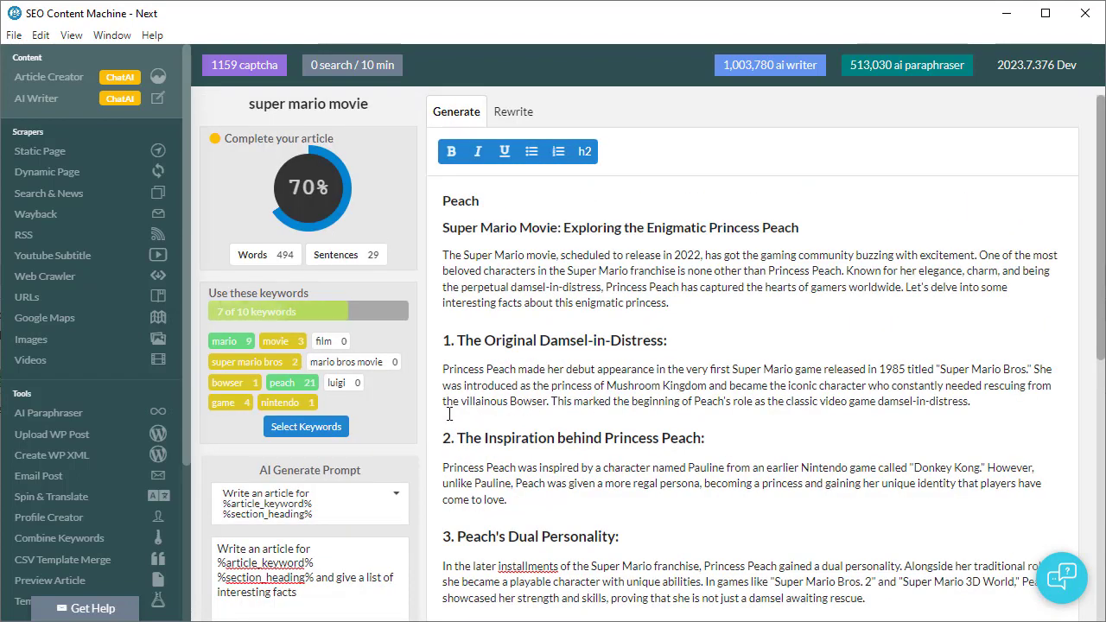
Examine the AI Generate Prompt text and its placeholders for the article keyword, focus terms, section heading and last section words.
{"action": "scroll", "coordinate": [287, 361], "scroll_direction": "down", "scroll_amount": 2}
{"action": "scroll", "coordinate": [385, 461], "scroll_direction": "down", "scroll_amount": 2}
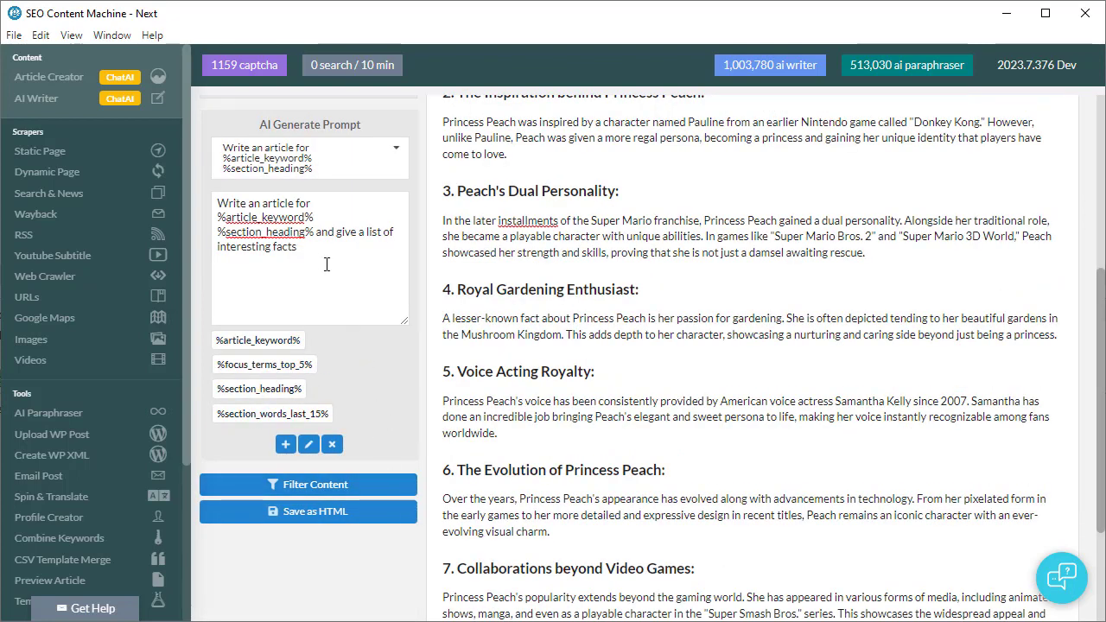
{"action": "left_click", "coordinate": [321, 207]}
{"action": "scroll", "coordinate": [345, 259], "scroll_direction": "up", "scroll_amount": 4}
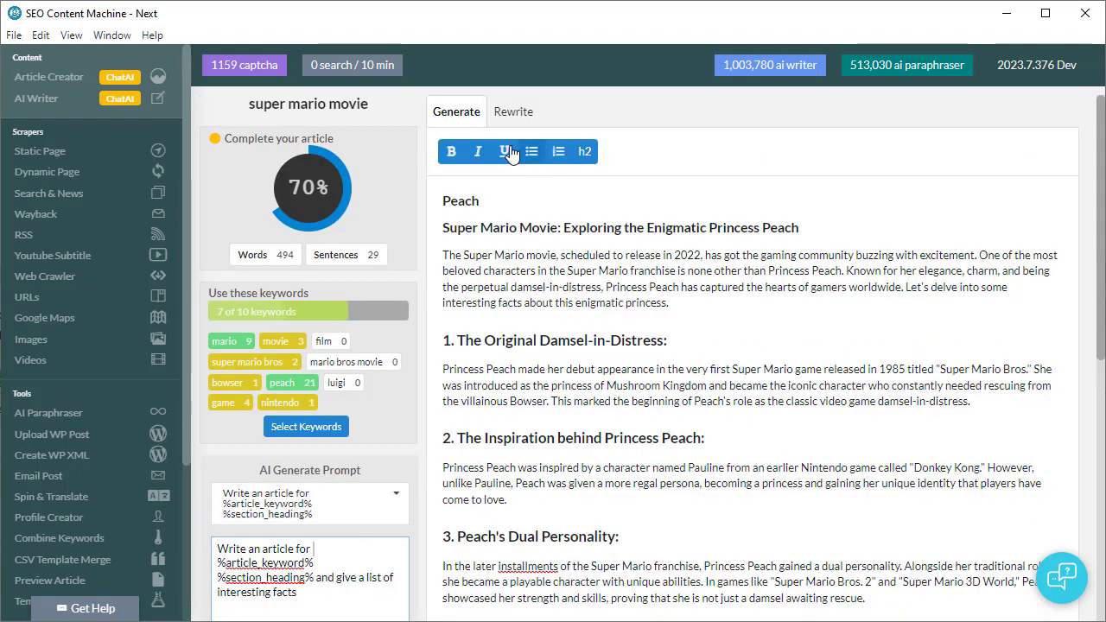
{"action": "scroll", "coordinate": [616, 418], "scroll_direction": "down", "scroll_amount": 4}
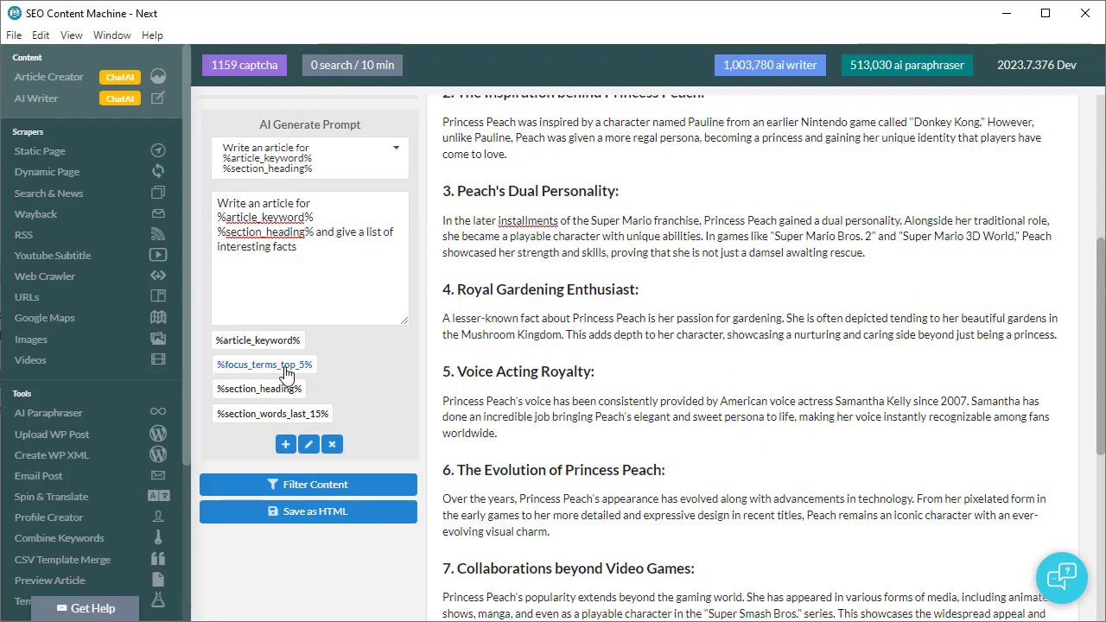
{"action": "scroll", "coordinate": [309, 398], "scroll_direction": "up", "scroll_amount": 4}
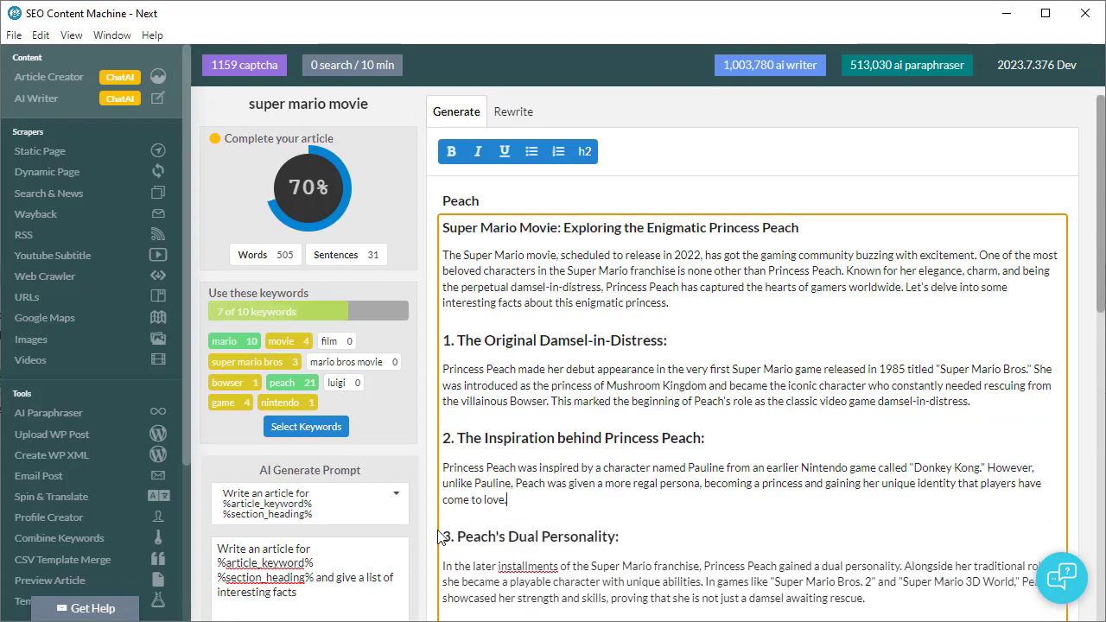
{"action": "scroll", "coordinate": [260, 413], "scroll_direction": "down", "scroll_amount": 4}
{"action": "scroll", "coordinate": [328, 384], "scroll_direction": "up", "scroll_amount": 4}
{"action": "scroll", "coordinate": [317, 418], "scroll_direction": "down", "scroll_amount": 2}
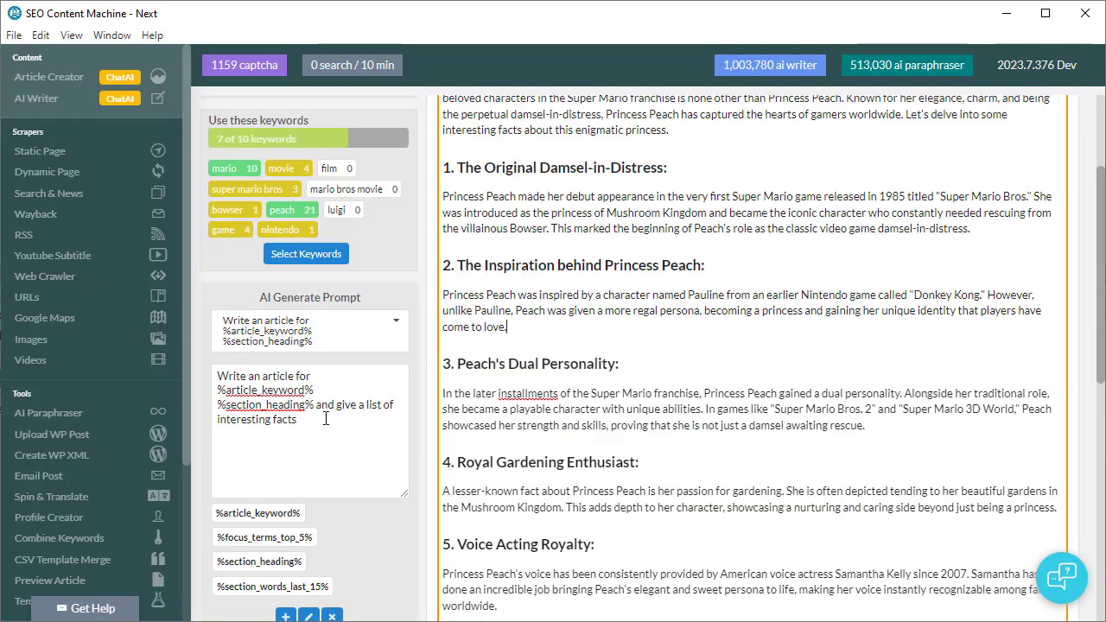
{"action": "scroll", "coordinate": [424, 518], "scroll_direction": "down", "scroll_amount": 2}
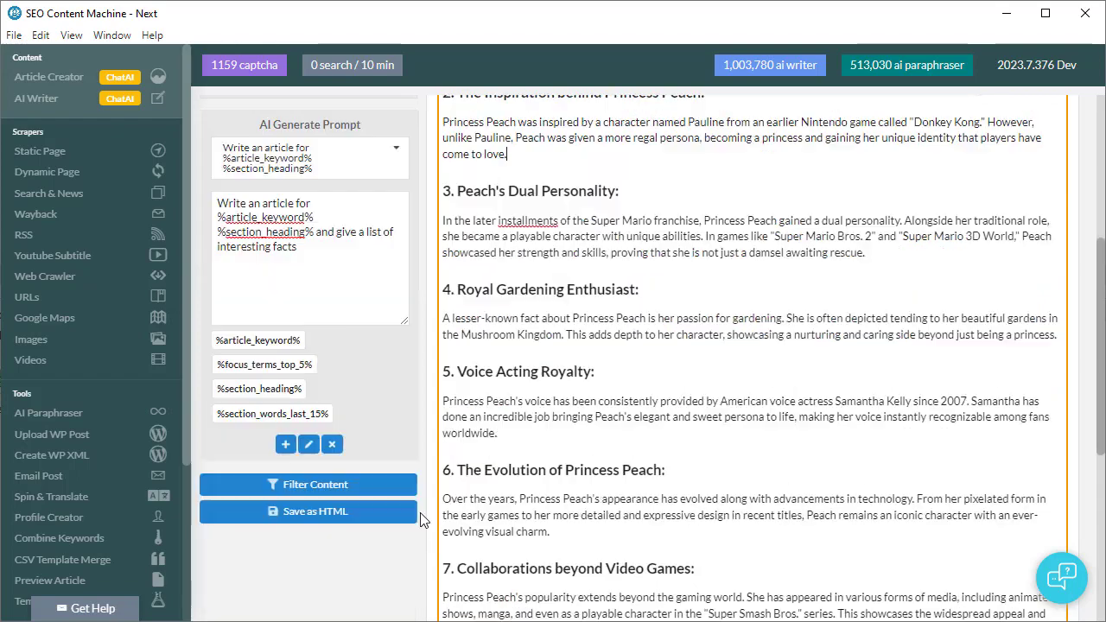
{"action": "scroll", "coordinate": [424, 514], "scroll_direction": "down", "scroll_amount": 2}
{"action": "scroll", "coordinate": [545, 475], "scroll_direction": "up", "scroll_amount": 1}
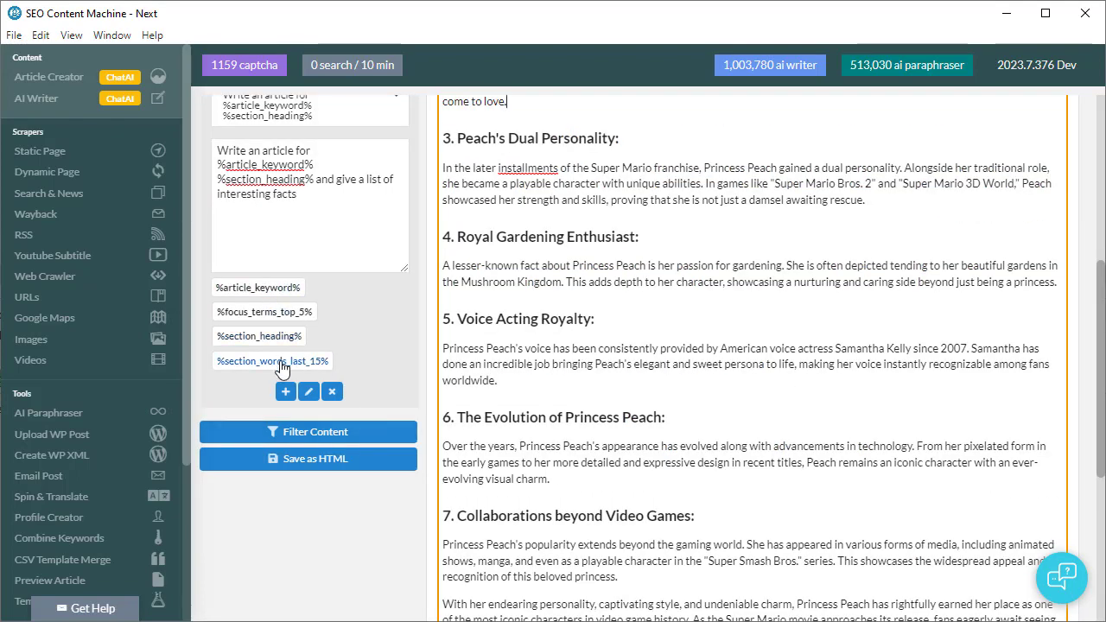
{"action": "scroll", "coordinate": [670, 429], "scroll_direction": "down", "scroll_amount": 4}
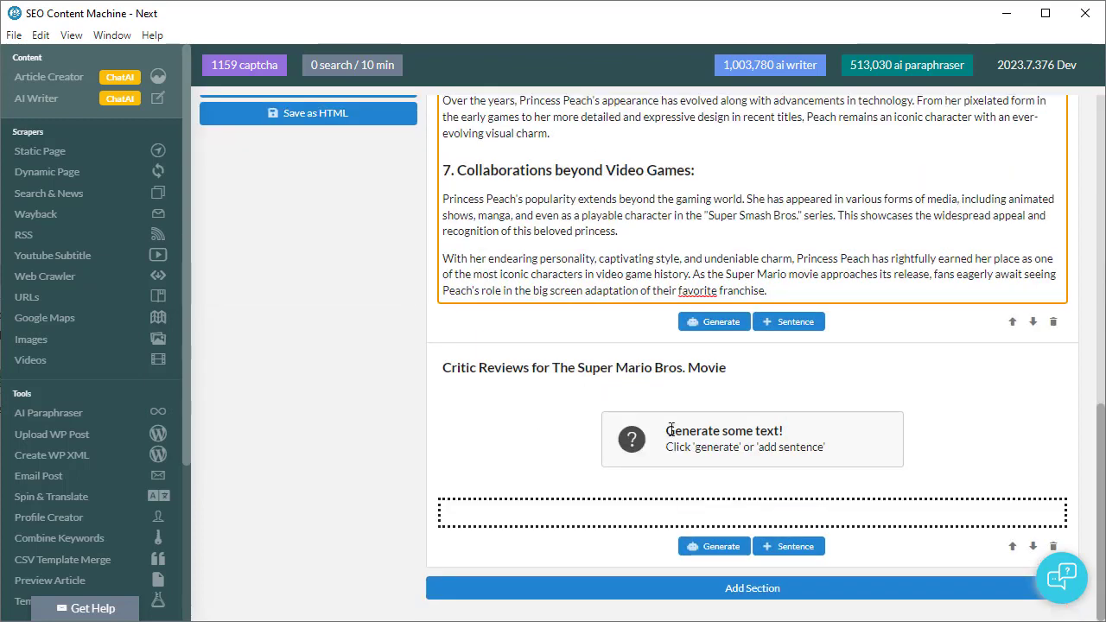
Highlight the Peach section's closing paragraph and compare it with the prompt's %section_words_last_15% placeholder.
{"action": "left_click_drag", "start_coordinate": [783, 294], "coordinate": [428, 264]}
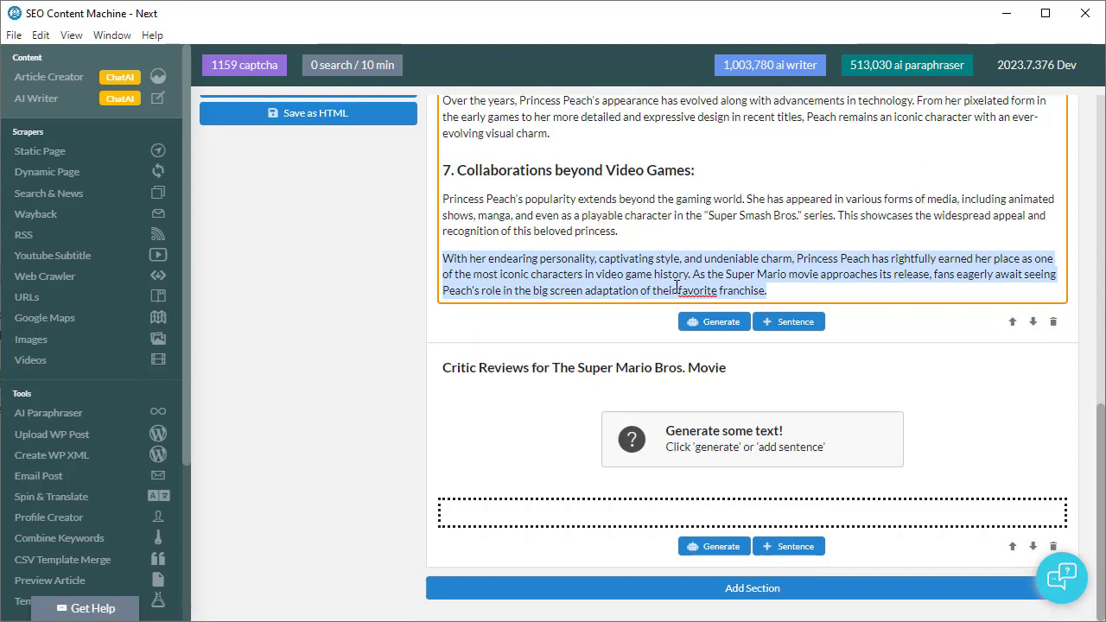
{"action": "scroll", "coordinate": [393, 427], "scroll_direction": "up", "scroll_amount": 4}
{"action": "left_click", "coordinate": [331, 225]}
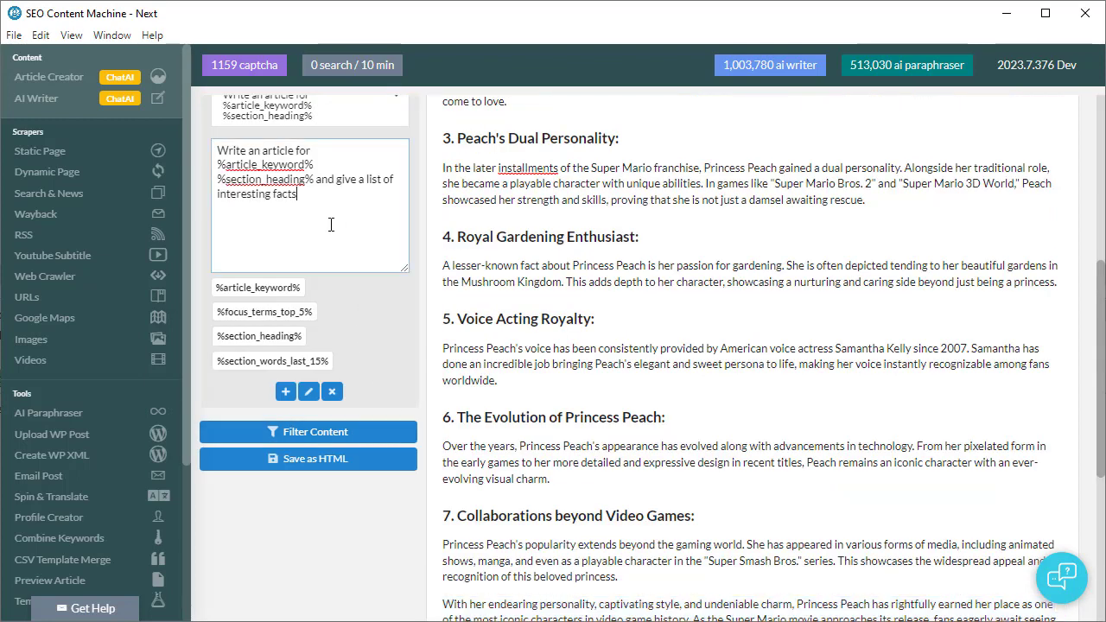
{"action": "scroll", "coordinate": [320, 432], "scroll_direction": "down", "scroll_amount": 2}
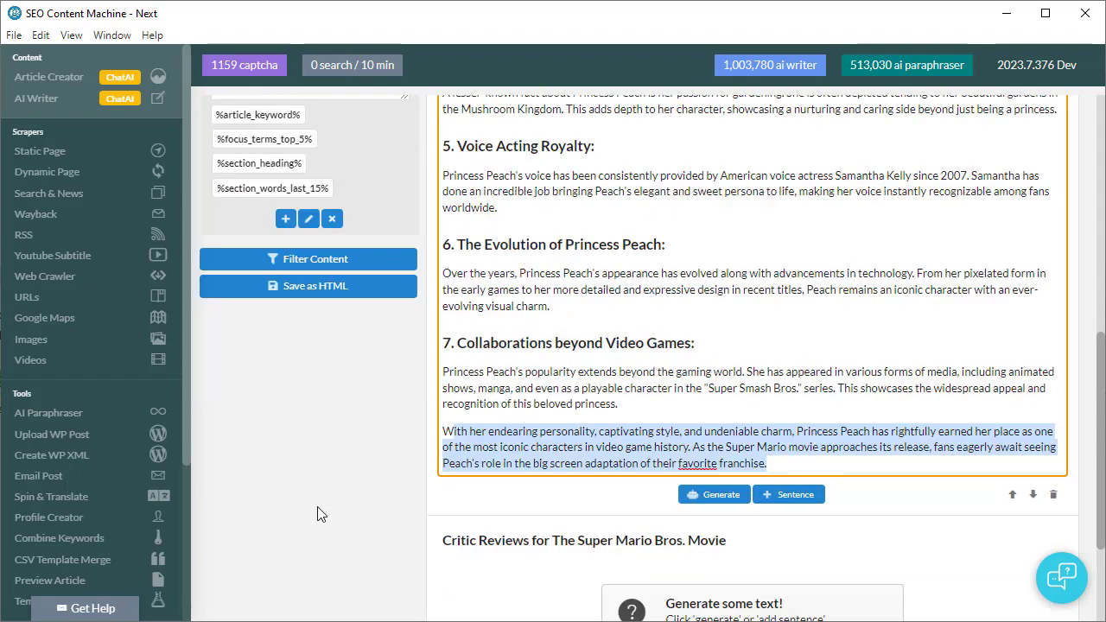
{"action": "scroll", "coordinate": [317, 515], "scroll_direction": "up", "scroll_amount": 4}
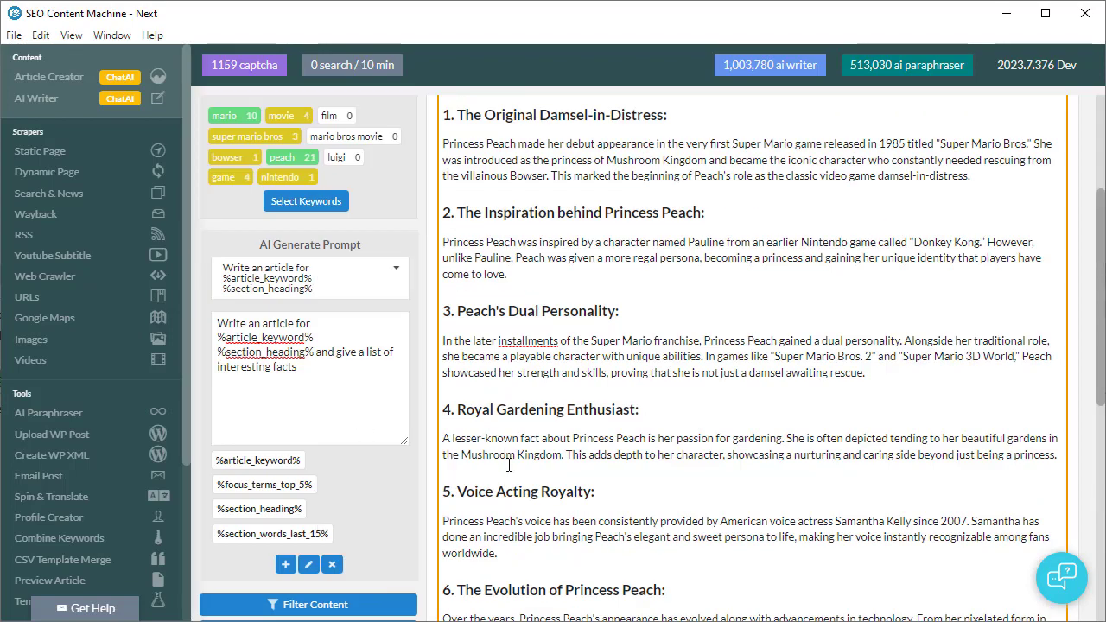
{"action": "scroll", "coordinate": [565, 499], "scroll_direction": "up", "scroll_amount": 3}
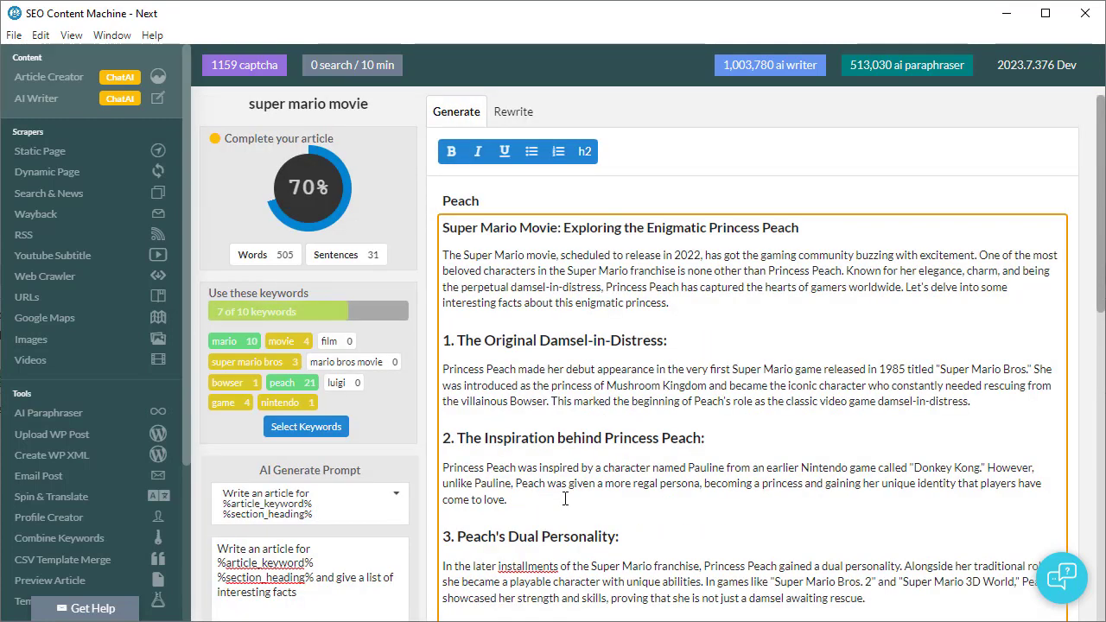